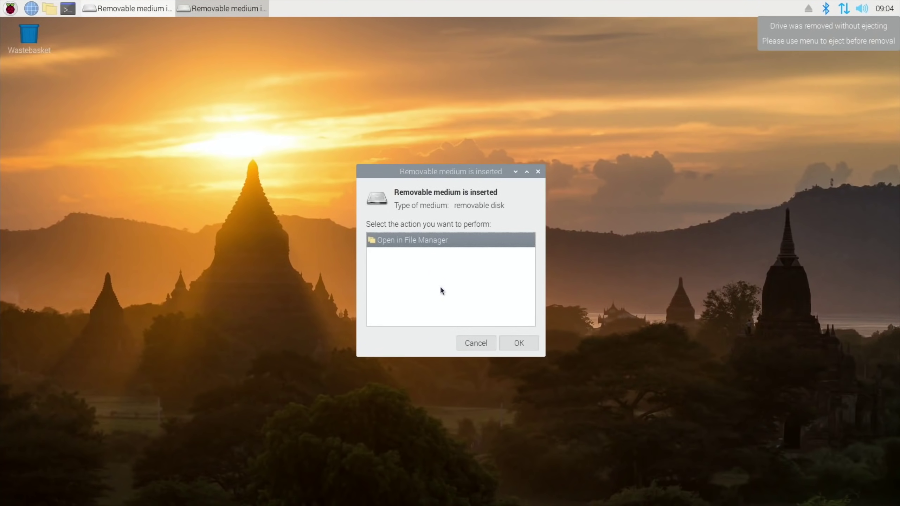
# Dismiss both removable-medium prompts and launch Raspberry Pi Imager from the applications menu.
pyautogui.click(484, 347)
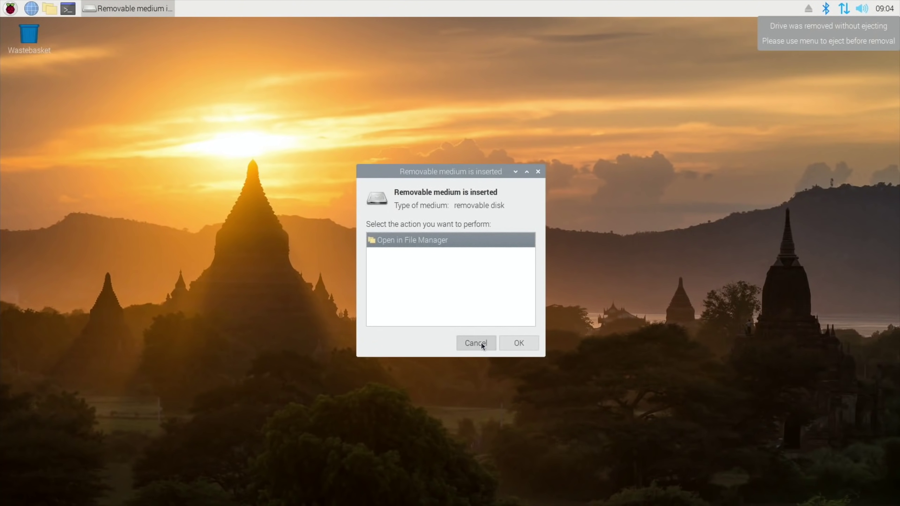
pyautogui.click(481, 343)
pyautogui.click(11, 8)
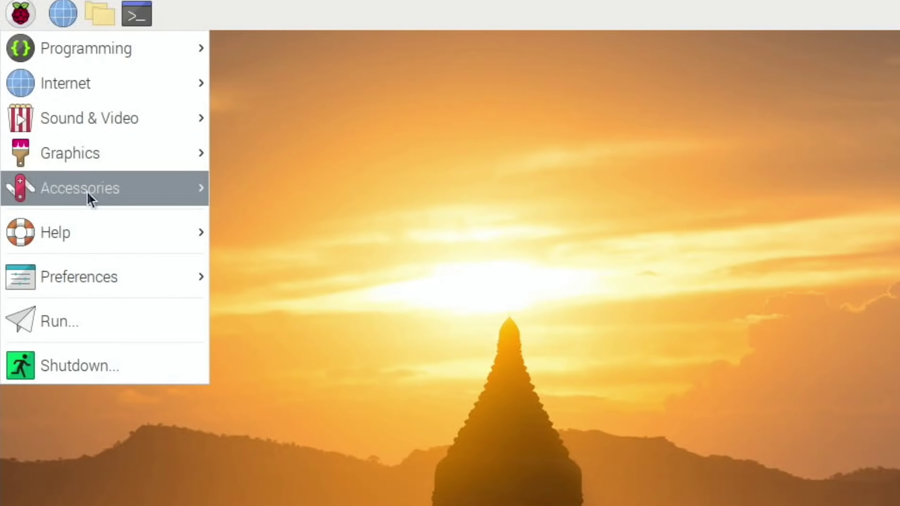
pyautogui.moveTo(97, 201)
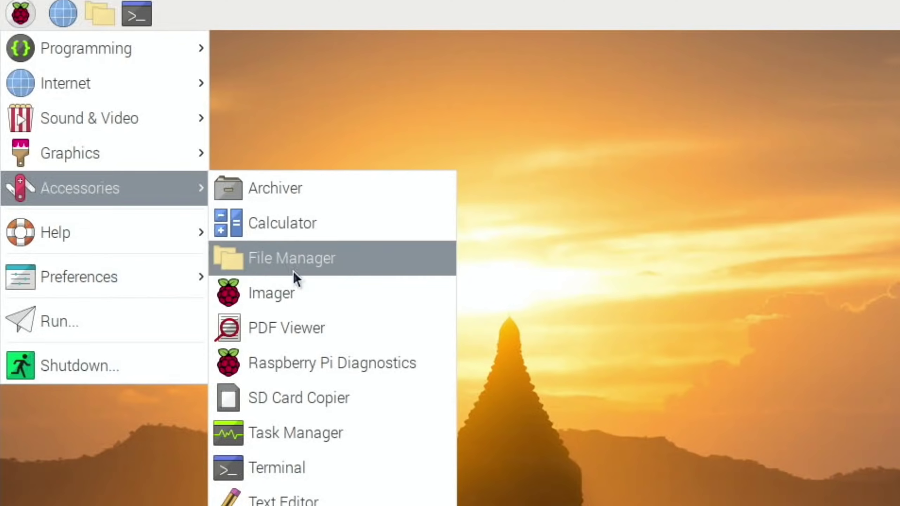
pyautogui.click(299, 291)
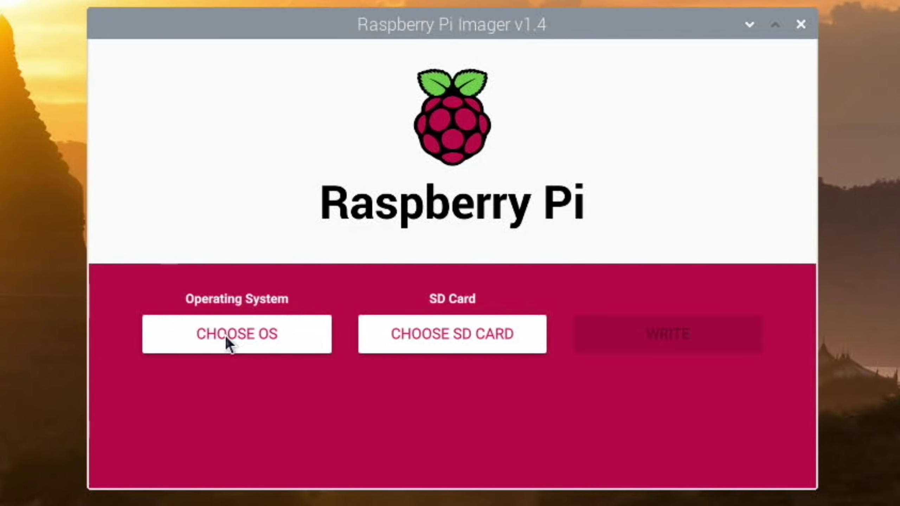
# Erase the 60 GB ASMT SH00R060GB drive to FAT32, confirm, and close Imager.
pyautogui.click(225, 337)
pyautogui.scroll(-5, 235, 283)
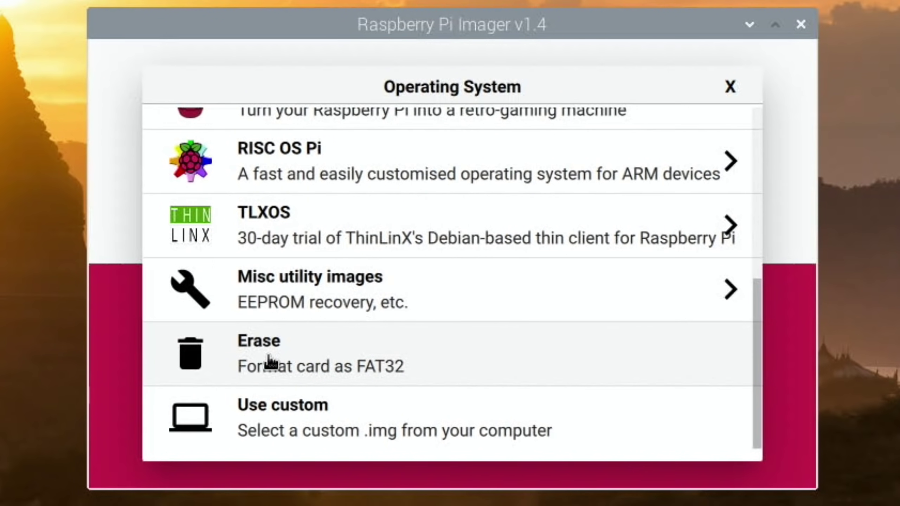
pyautogui.click(268, 363)
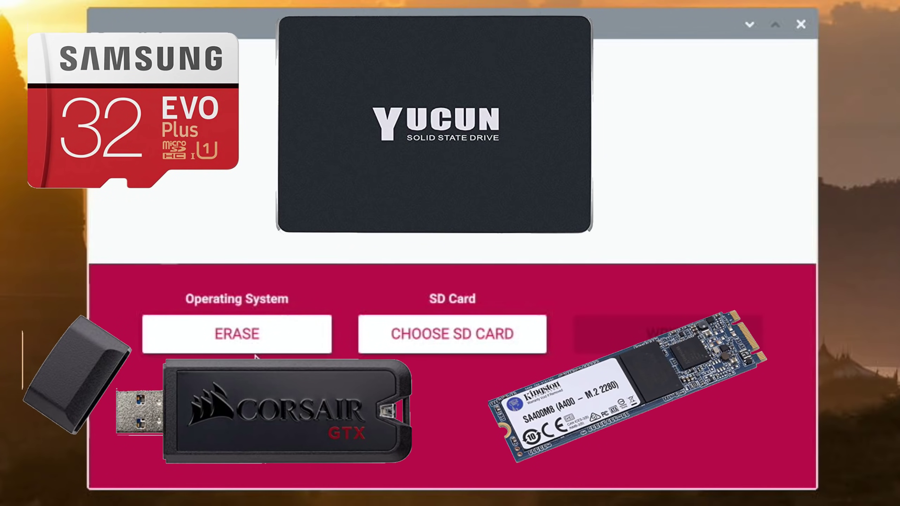
pyautogui.click(491, 337)
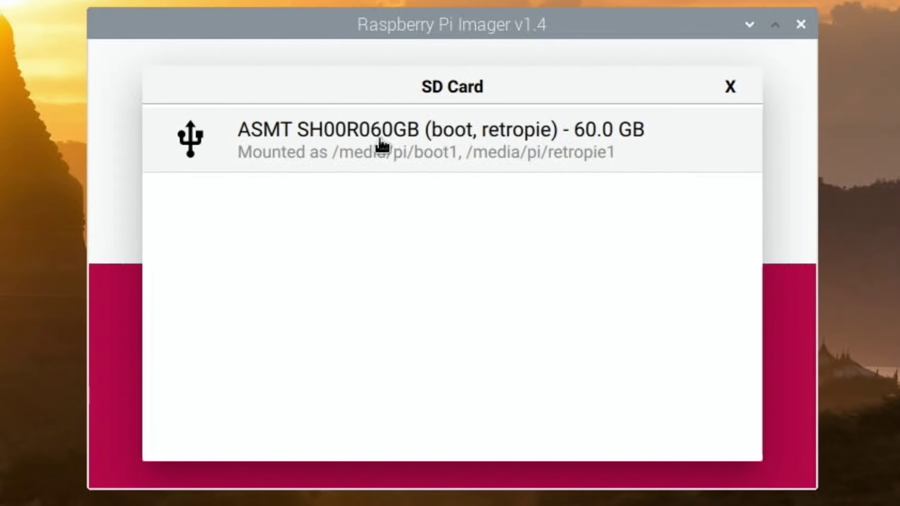
pyautogui.click(358, 134)
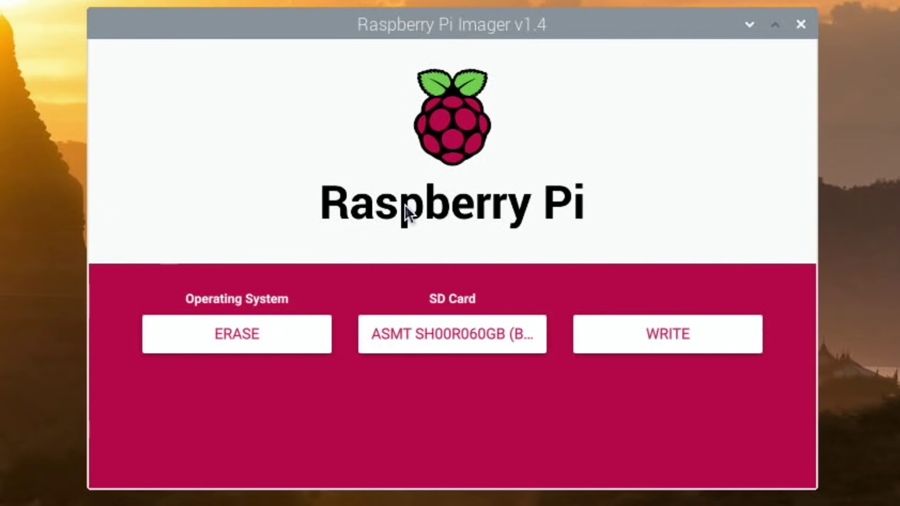
pyautogui.click(642, 331)
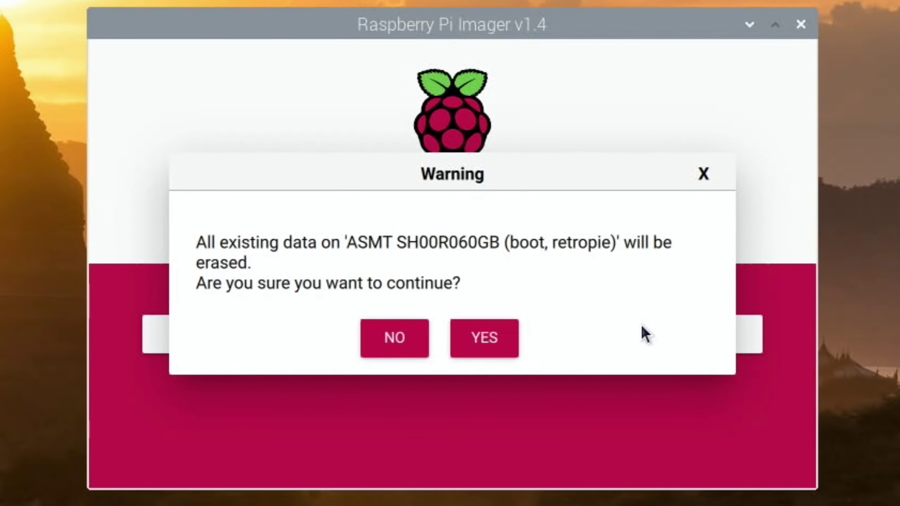
pyautogui.click(472, 340)
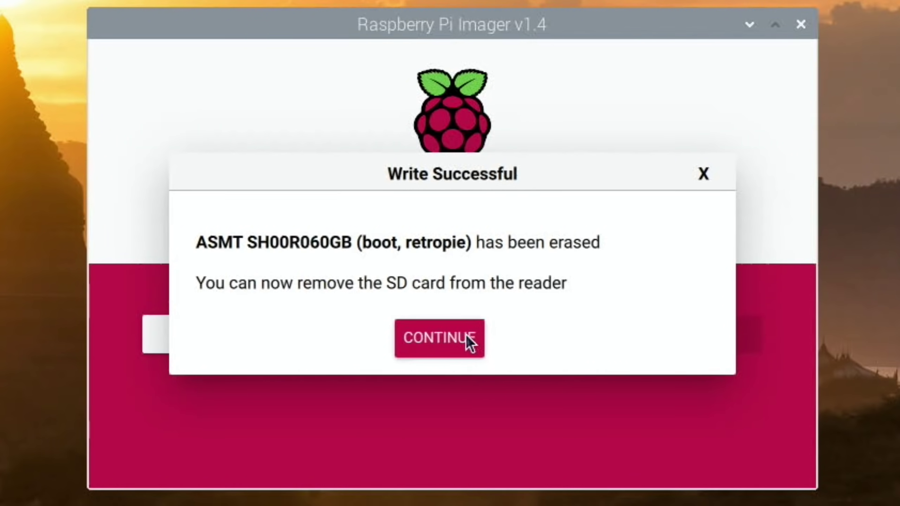
pyautogui.click(466, 336)
pyautogui.click(803, 29)
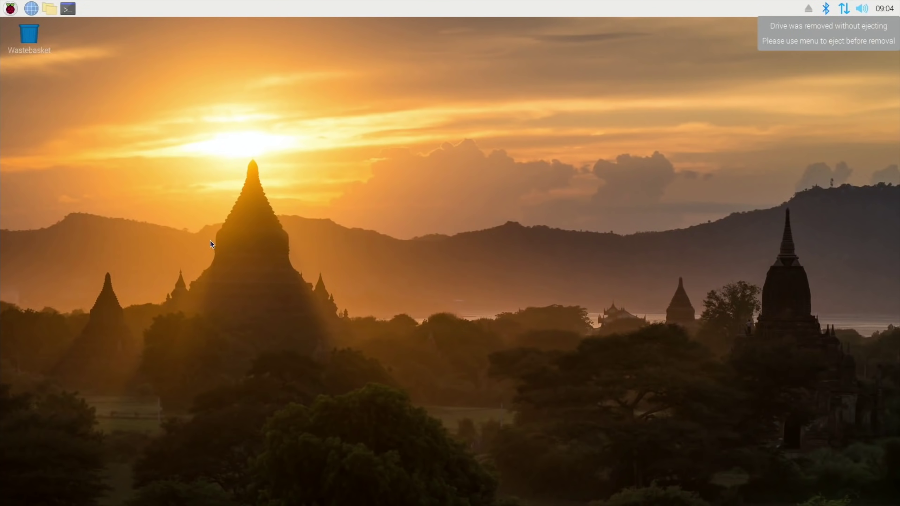
# Search the web for 'pinn os pi 4' in Chromium.
pyautogui.click(28, 10)
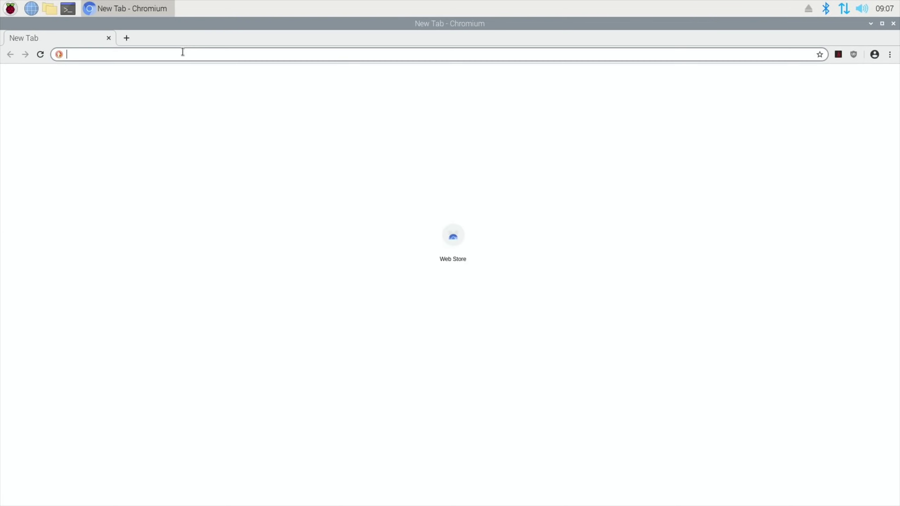
pyautogui.write('p')
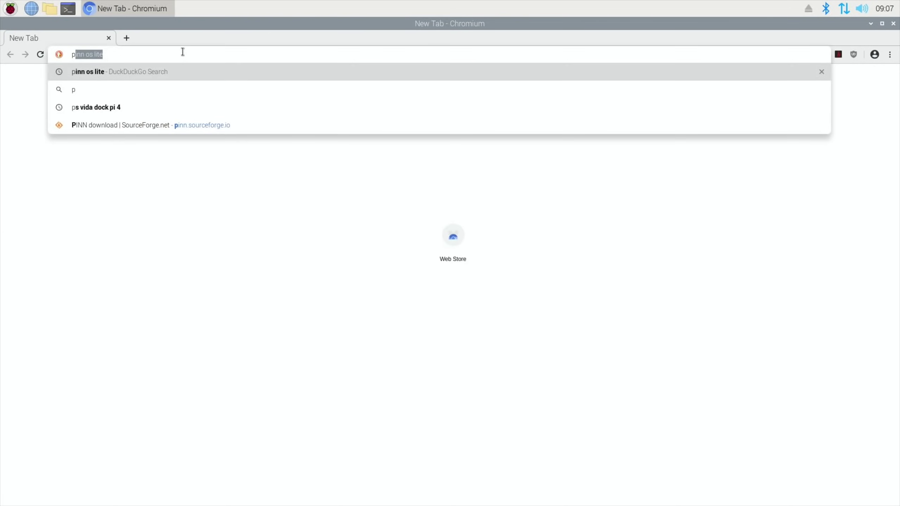
pyautogui.write('inn os')
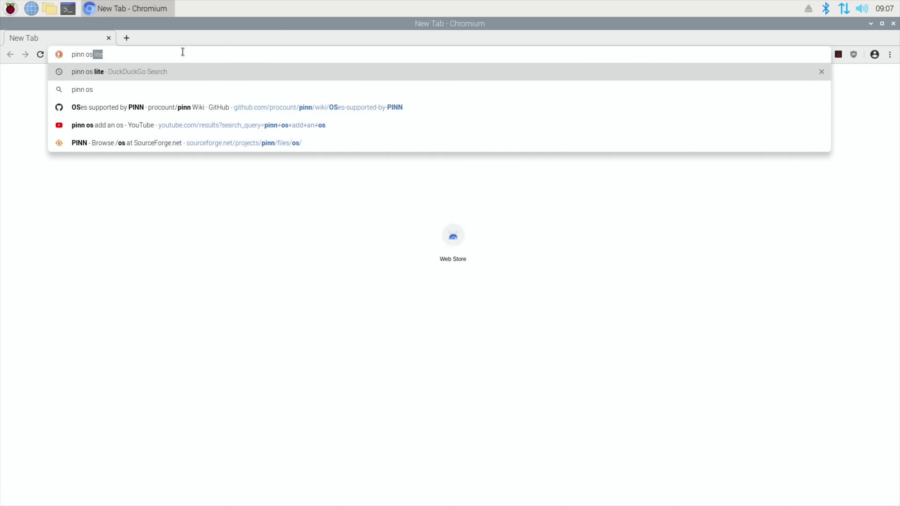
pyautogui.write(' pi 4')
pyautogui.press('Return')
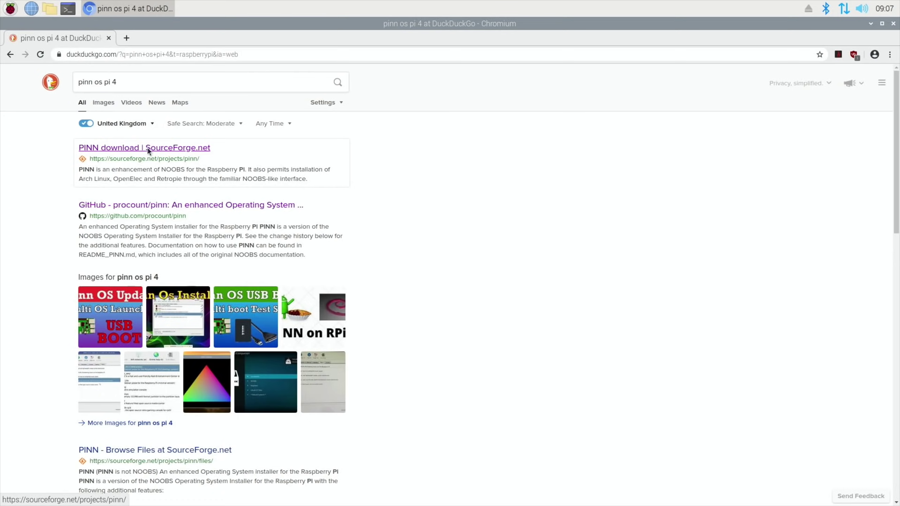
# Download pinn-lite.zip from the PINN project page on SourceForge.
pyautogui.click(148, 148)
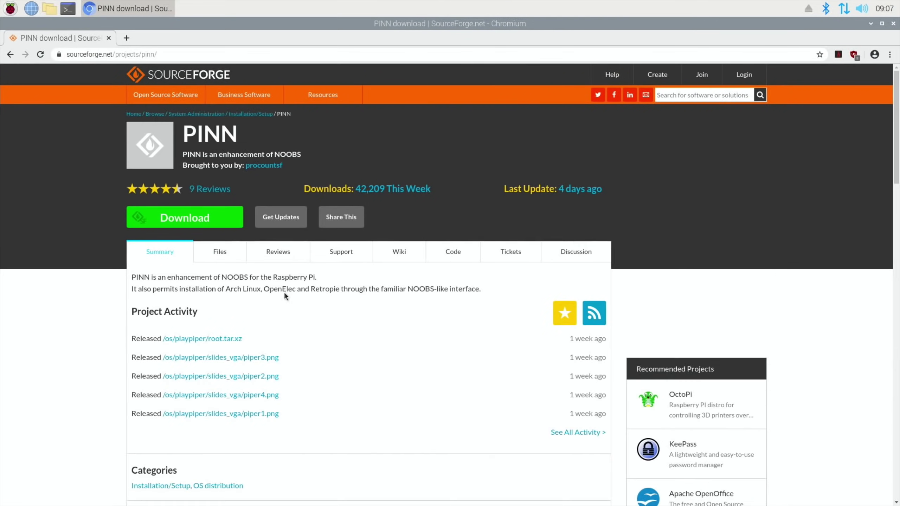
pyautogui.click(174, 222)
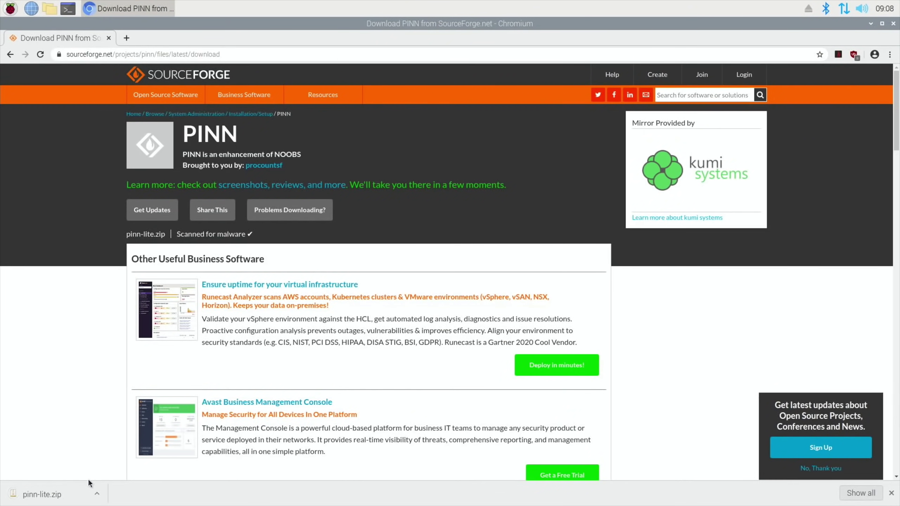
pyautogui.click(97, 494)
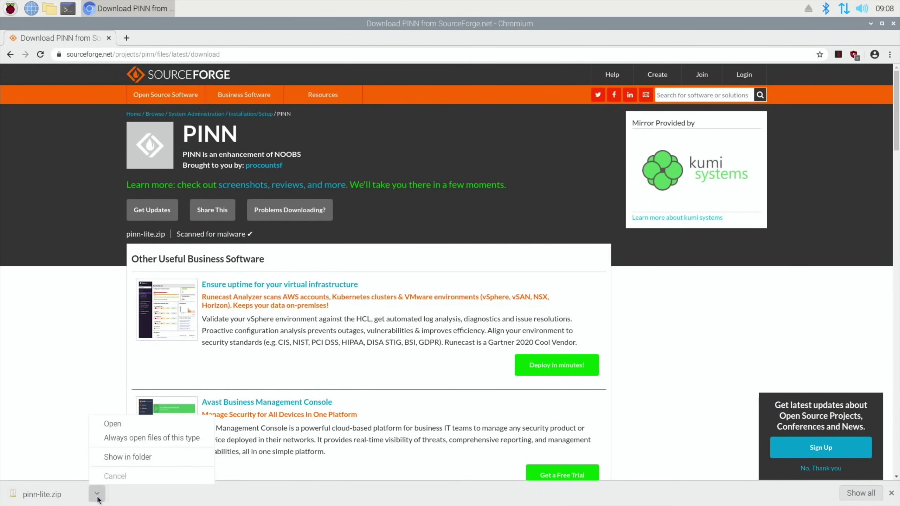
# Show pinn-lite.zip in the Downloads folder and extract it there.
pyautogui.click(104, 459)
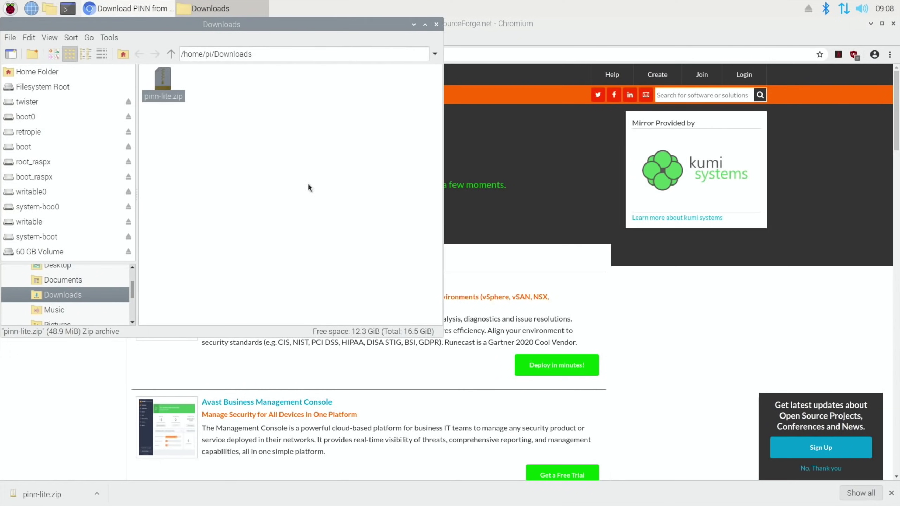
pyautogui.rightClick(162, 78)
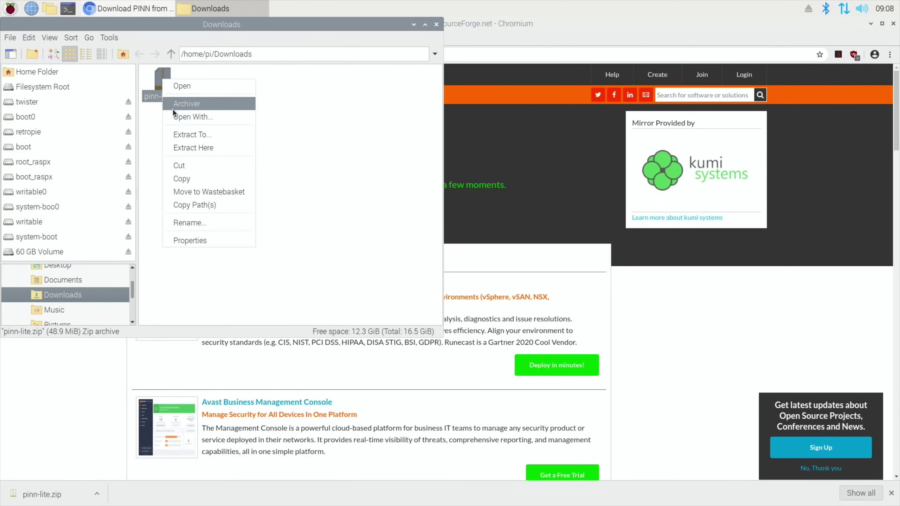
pyautogui.click(194, 146)
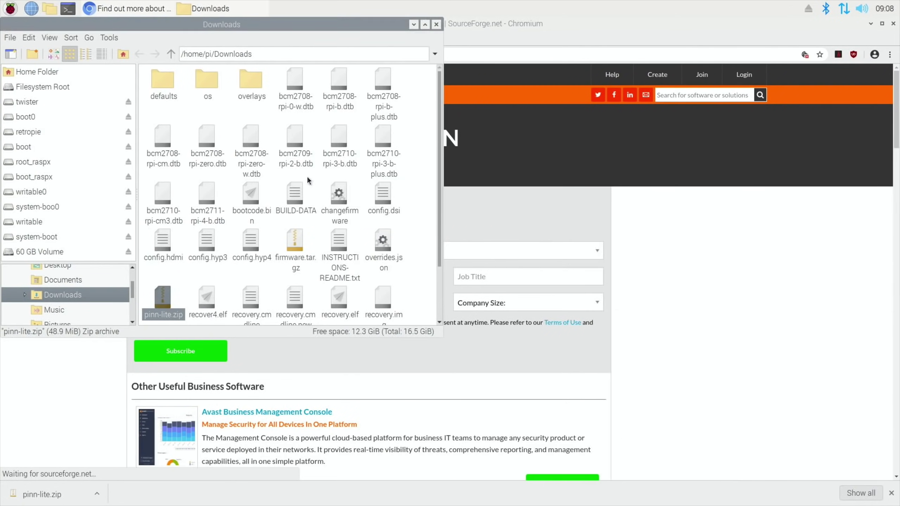
# Maximise the Downloads window and move pinn-lite.zip to the Wastebasket, confirming with Yes.
pyautogui.scroll(-3, 329, 181)
pyautogui.scroll(3, 329, 182)
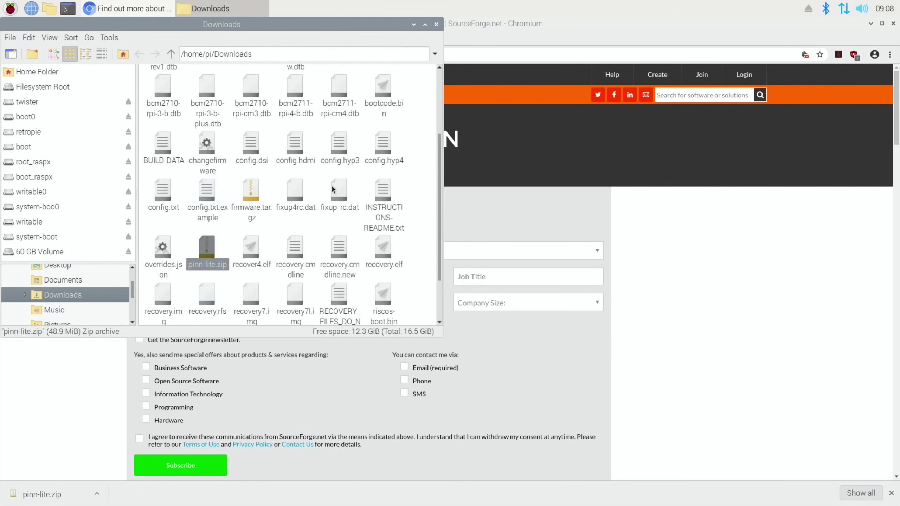
pyautogui.click(426, 27)
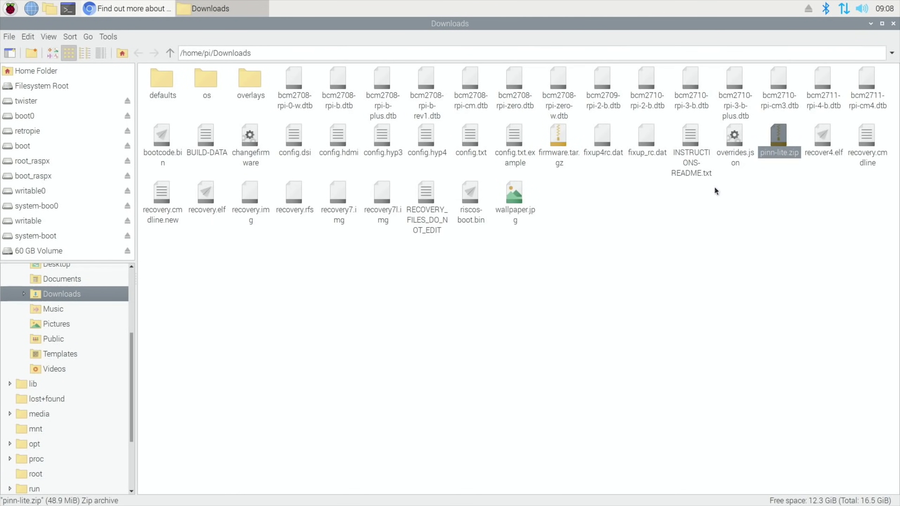
pyautogui.rightClick(779, 143)
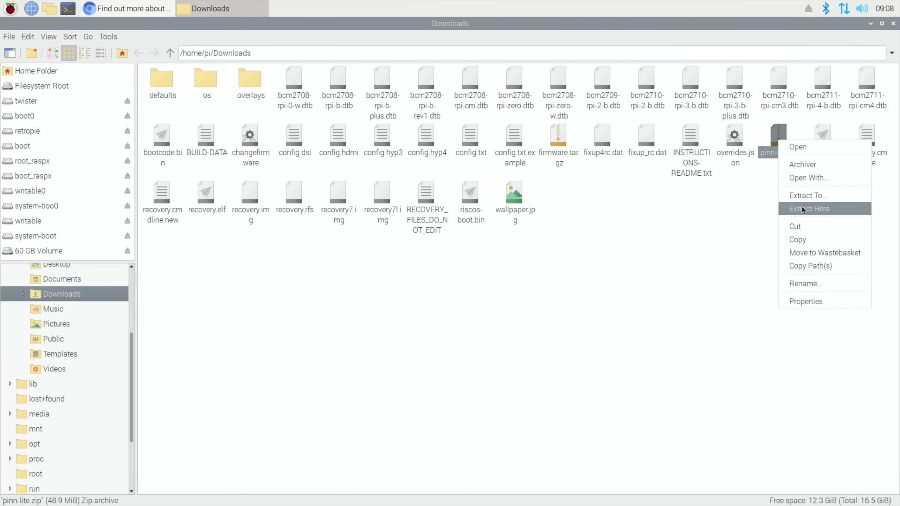
pyautogui.click(818, 253)
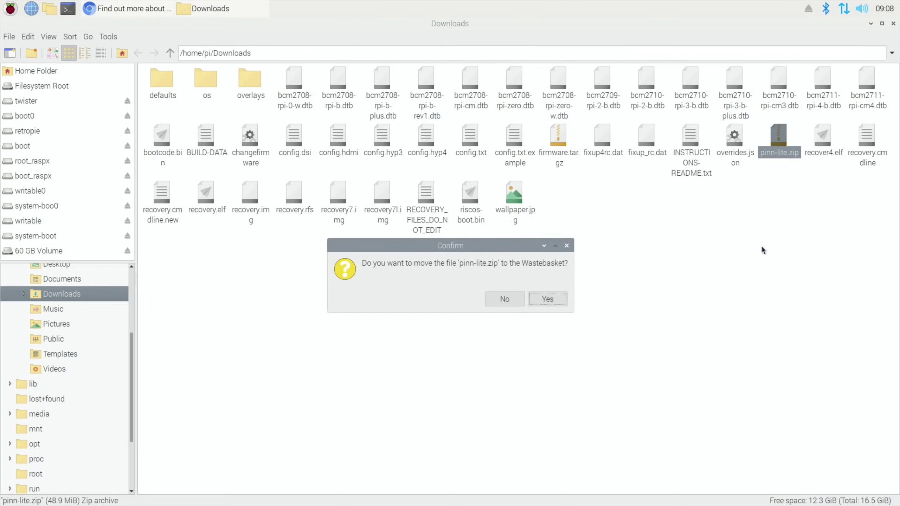
pyautogui.click(529, 299)
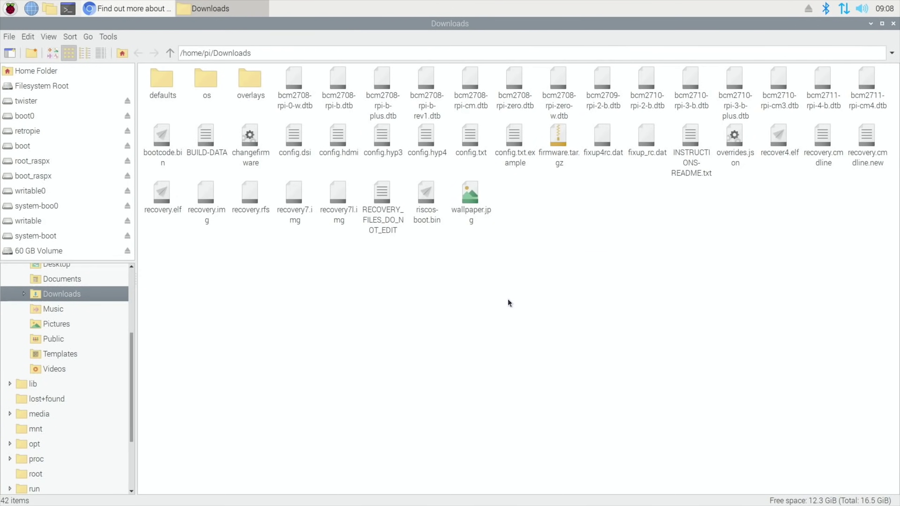
# Select all 42 extracted PINN files and drag them onto the 60 GB Volume.
pyautogui.hotkey('ctrl', 'a')
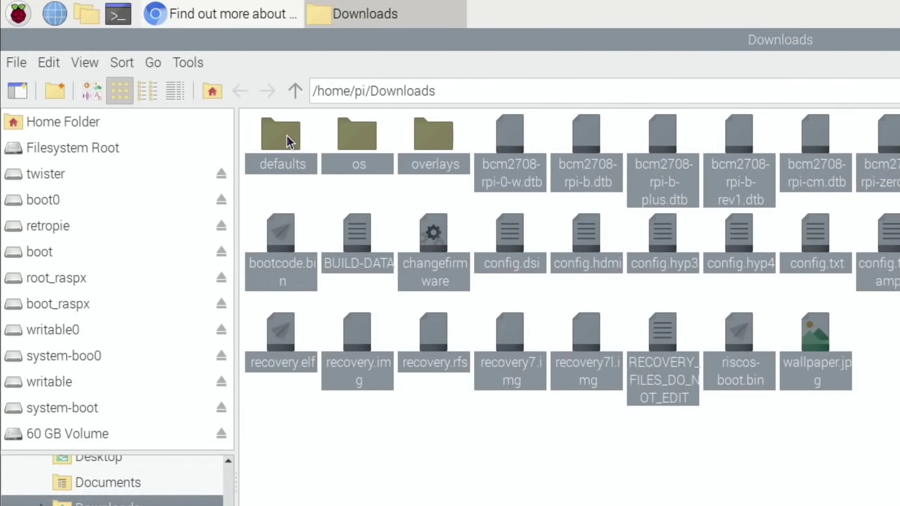
pyautogui.moveTo(166, 75); pyautogui.dragTo(51, 235)
pyautogui.moveTo(93, 423); pyautogui.dragTo(56, 453)
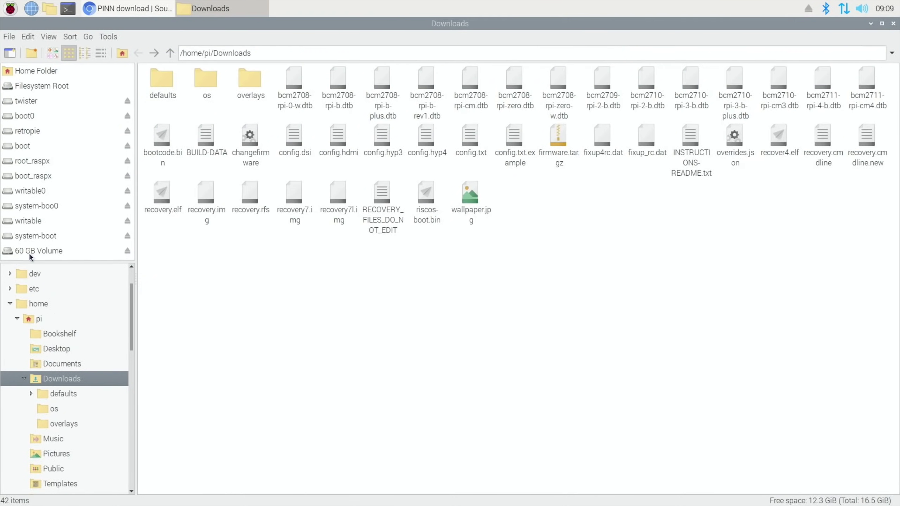
# Check the copied files on the 60 GB Volume, then close the file manager and Chromium.
pyautogui.click(29, 253)
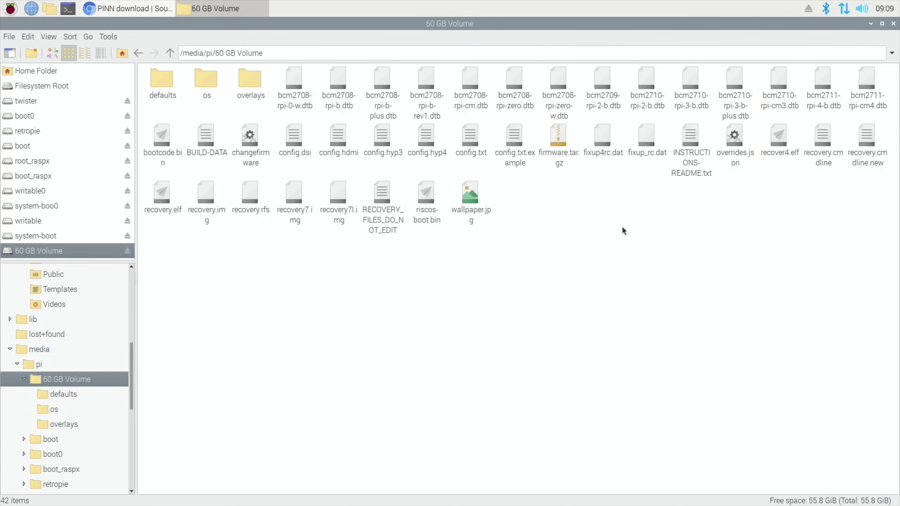
pyautogui.click(892, 24)
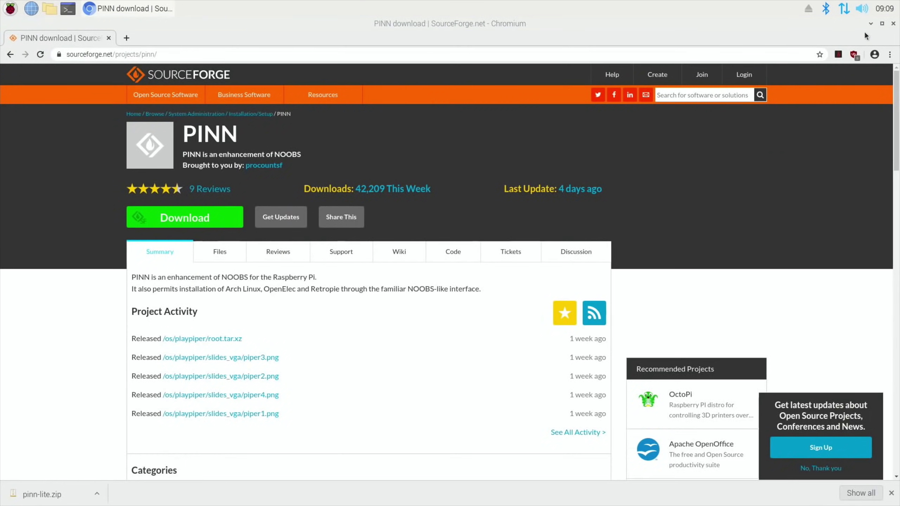
pyautogui.click(893, 24)
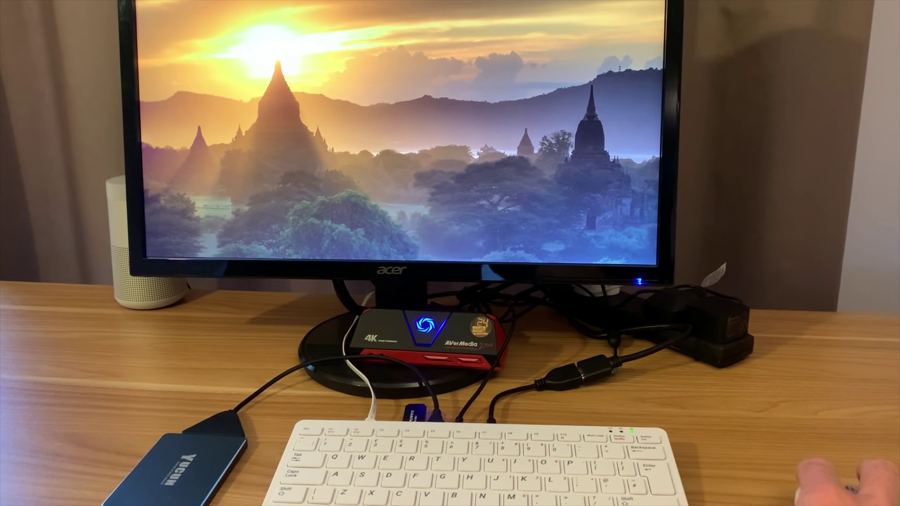
# Reboot the Raspberry Pi via Menu > Shutdown > Reboot so it starts into PINN.
pyautogui.click(10, 8)
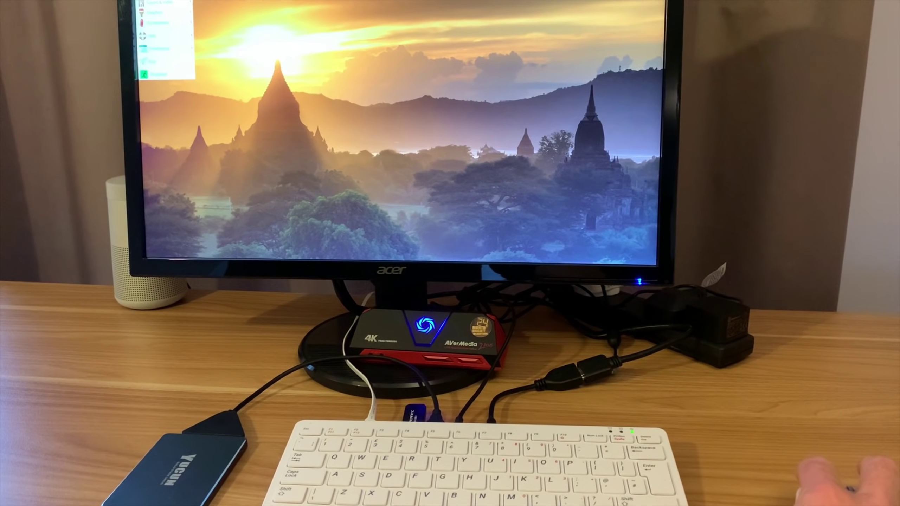
pyautogui.click(155, 75)
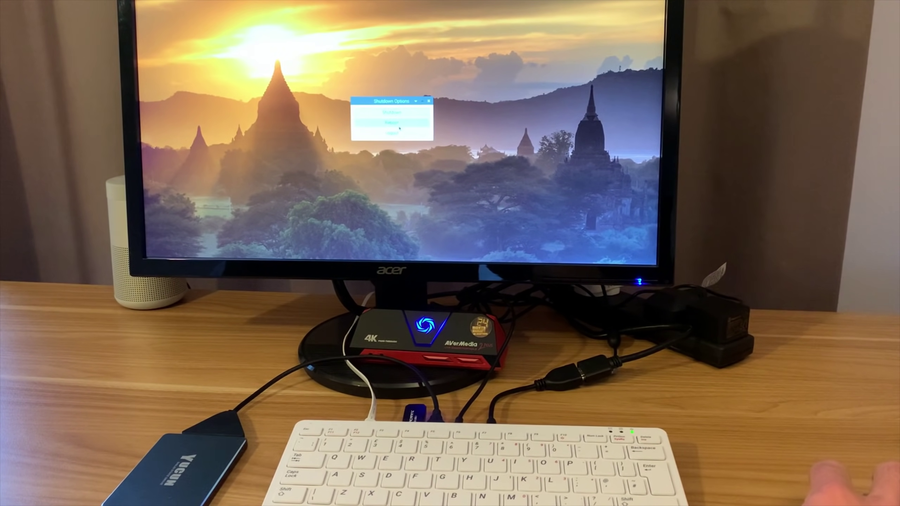
pyautogui.click(401, 113)
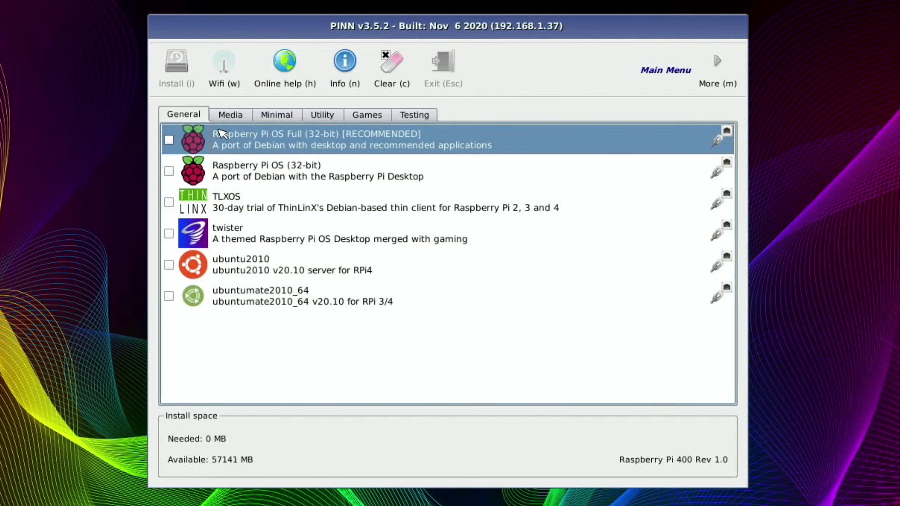
# Tick twister and ubuntumate2010_64 on General and Retropie4 on Games.
pyautogui.click(170, 234)
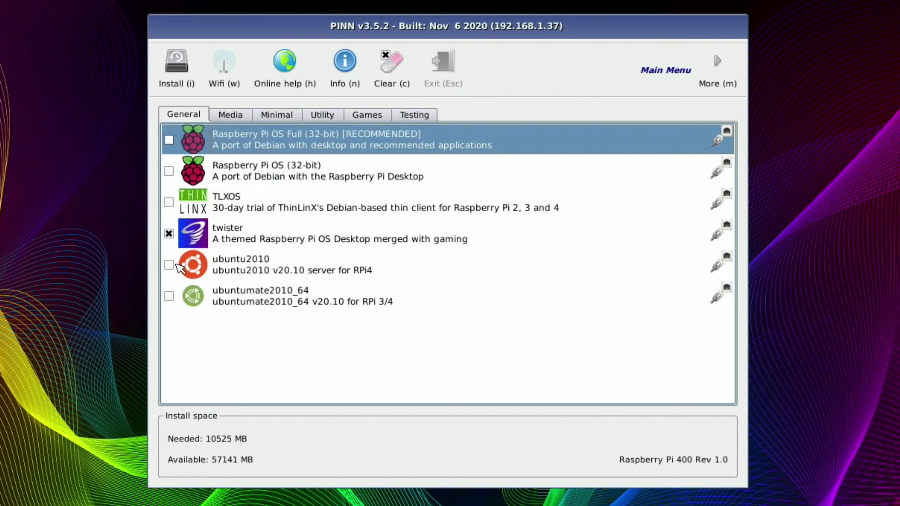
pyautogui.click(167, 295)
pyautogui.click(358, 119)
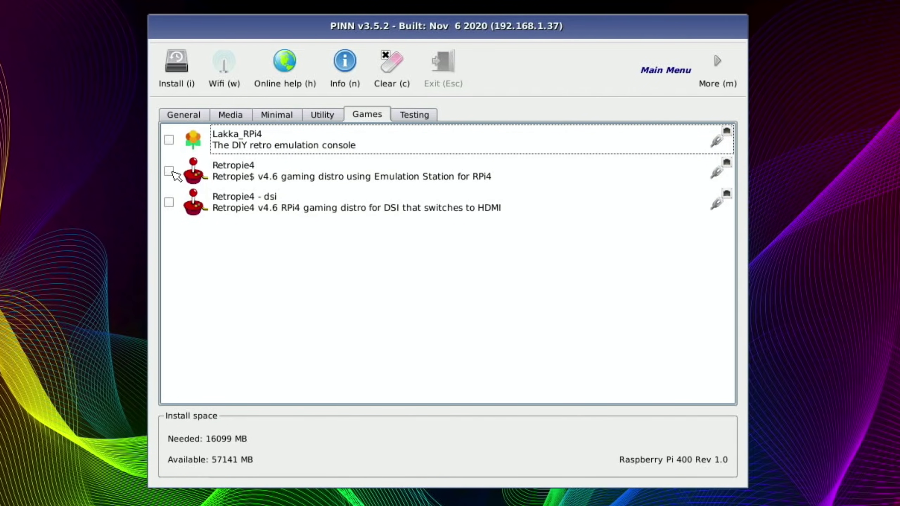
pyautogui.click(169, 172)
# Look through the Media, Minimal, Utility and Testing tabs, then install onto /dev/sda.
pyautogui.click(237, 118)
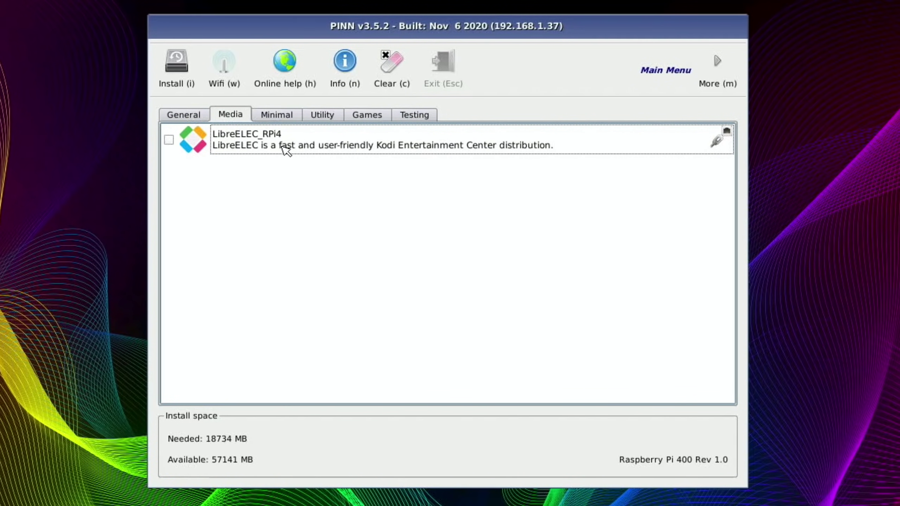
pyautogui.click(275, 116)
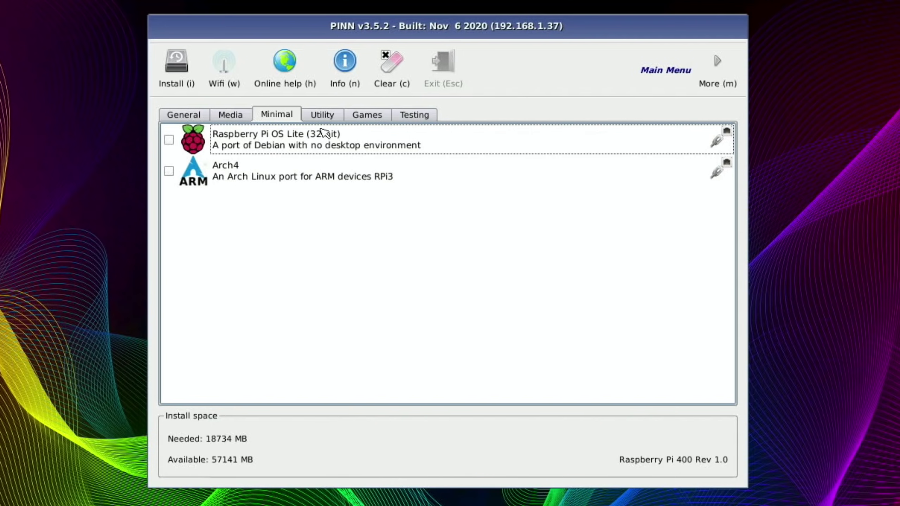
pyautogui.click(323, 115)
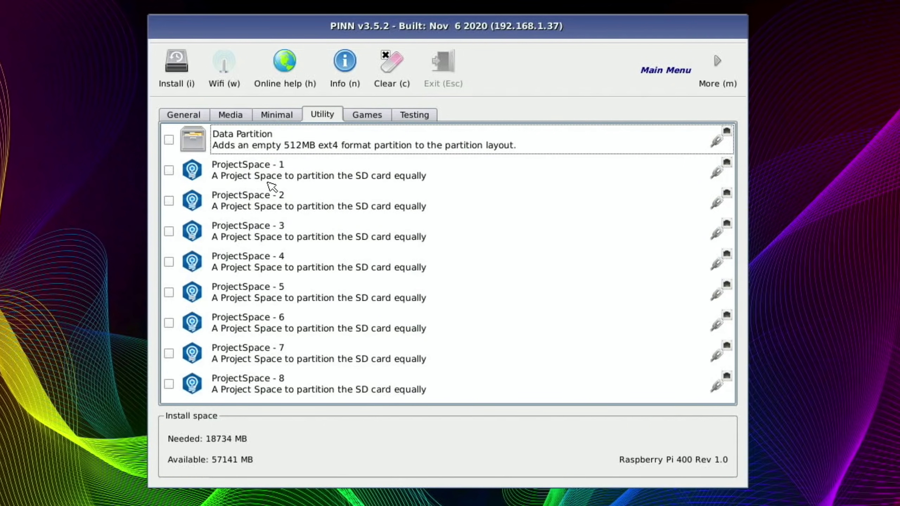
pyautogui.click(426, 115)
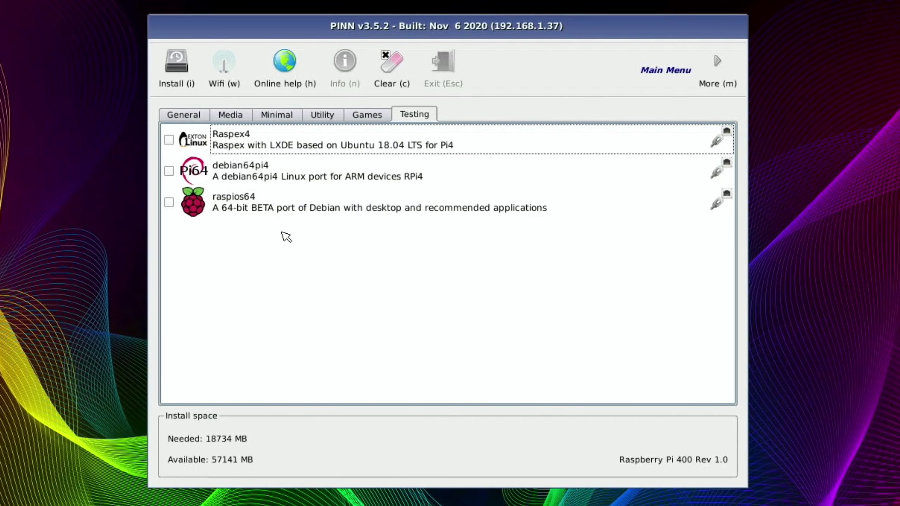
pyautogui.click(156, 68)
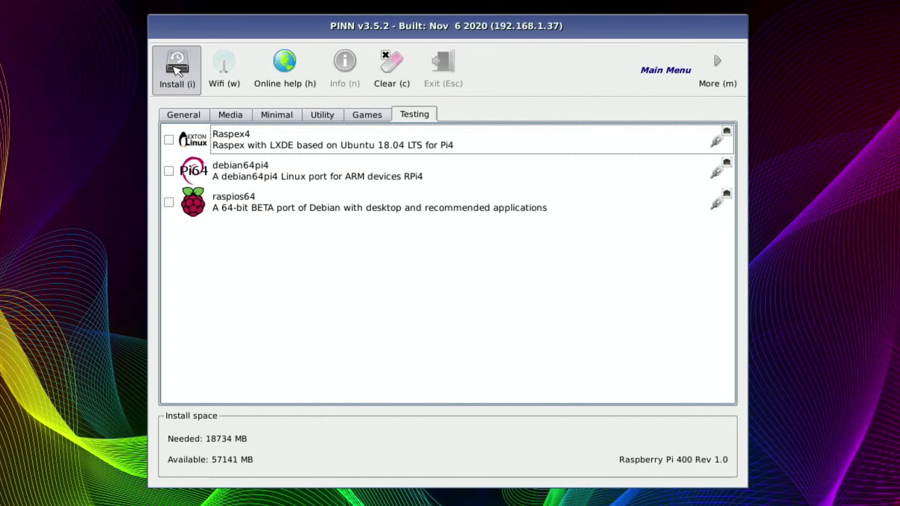
pyautogui.click(437, 281)
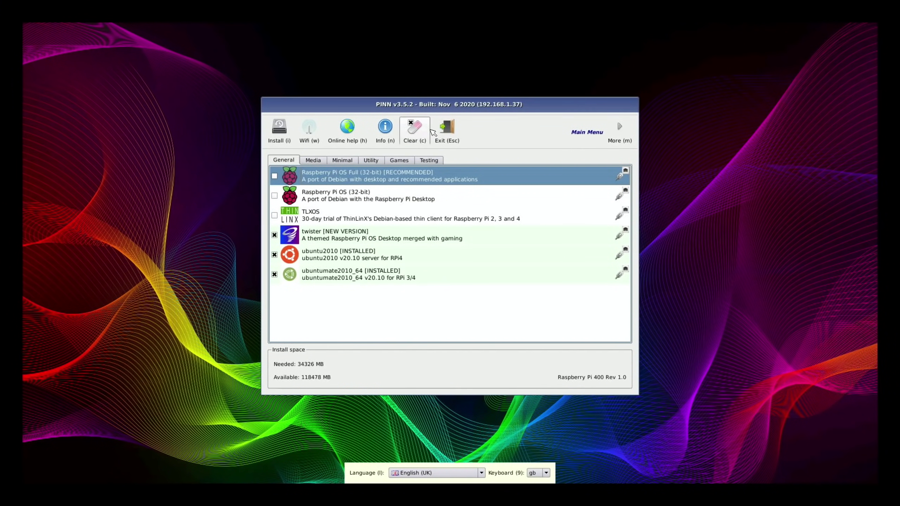
# Exit the PINN installer and halt the boot countdown to choose twister.
pyautogui.click(444, 134)
pyautogui.click(443, 135)
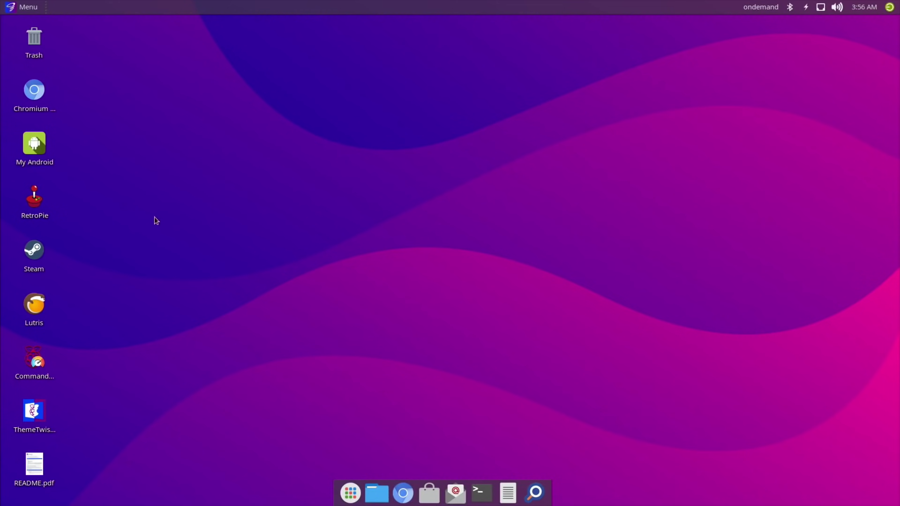
# Open the file manager from the dock to view the home folder, then close it.
pyautogui.click(378, 492)
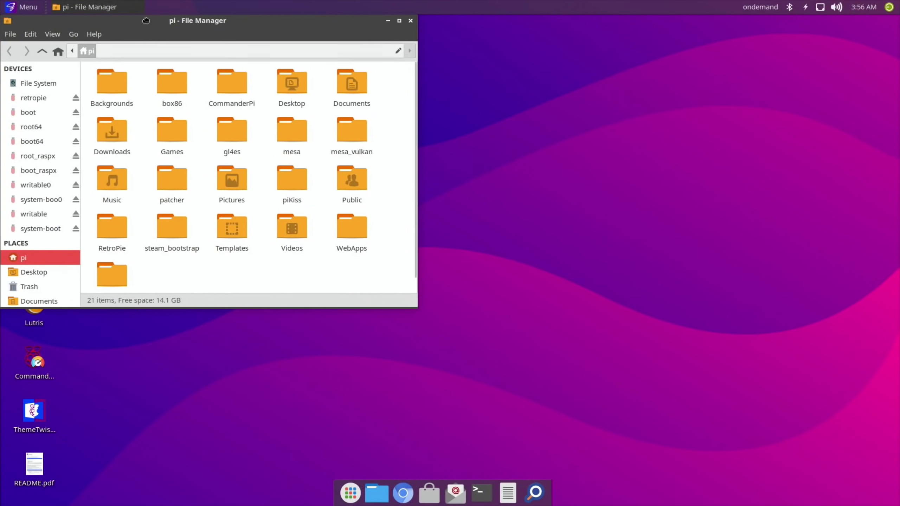
pyautogui.moveTo(145, 20); pyautogui.dragTo(393, 63)
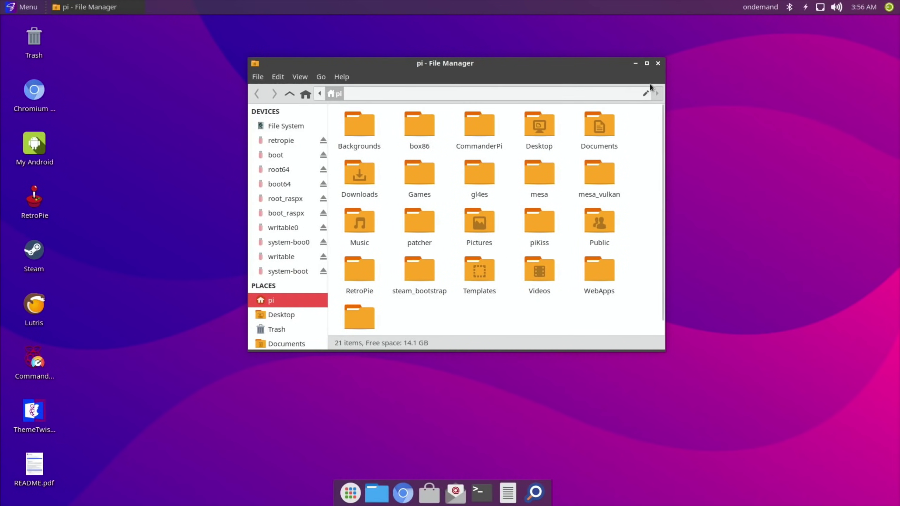
pyautogui.click(658, 66)
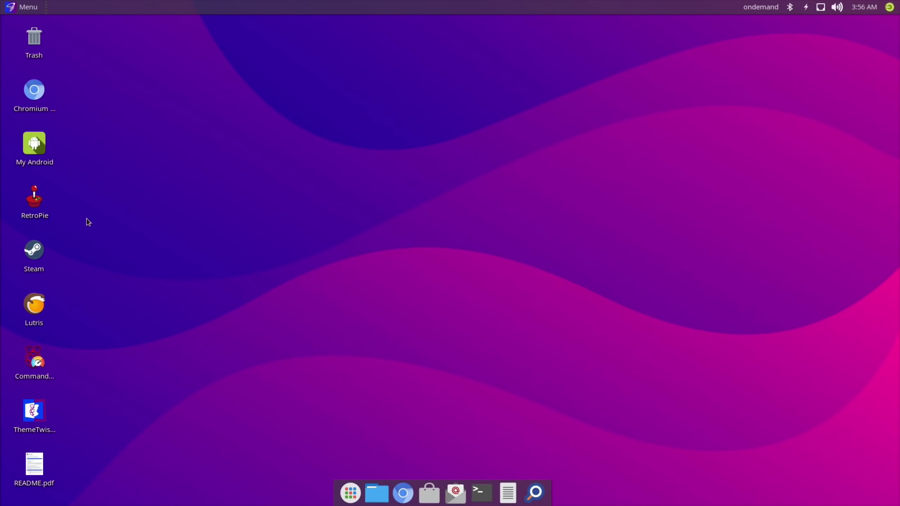
# Browse the Games list in the application menu, close it, and bring up the log-out options.
pyautogui.click(17, 8)
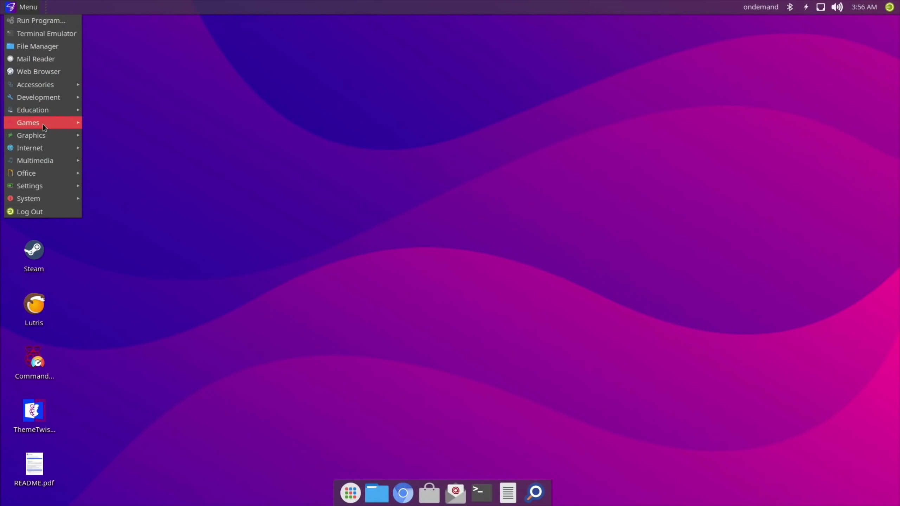
pyautogui.moveTo(44, 124)
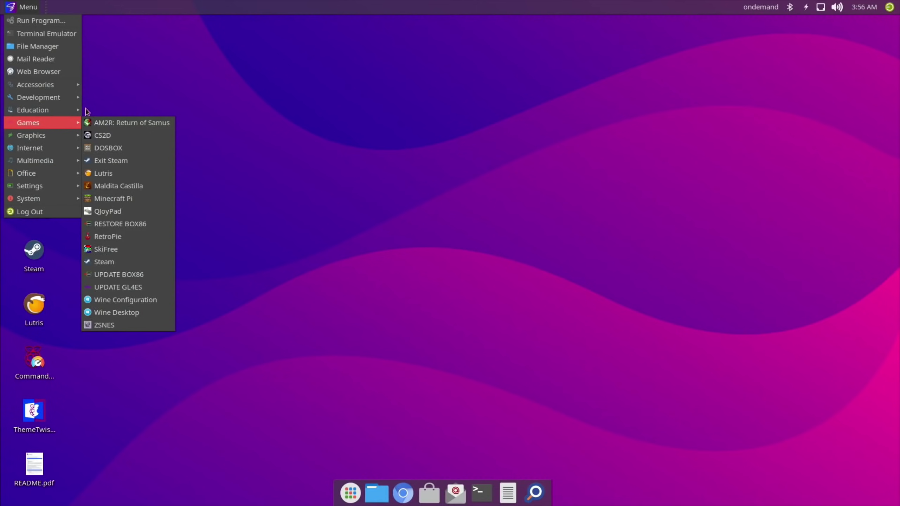
pyautogui.click(129, 100)
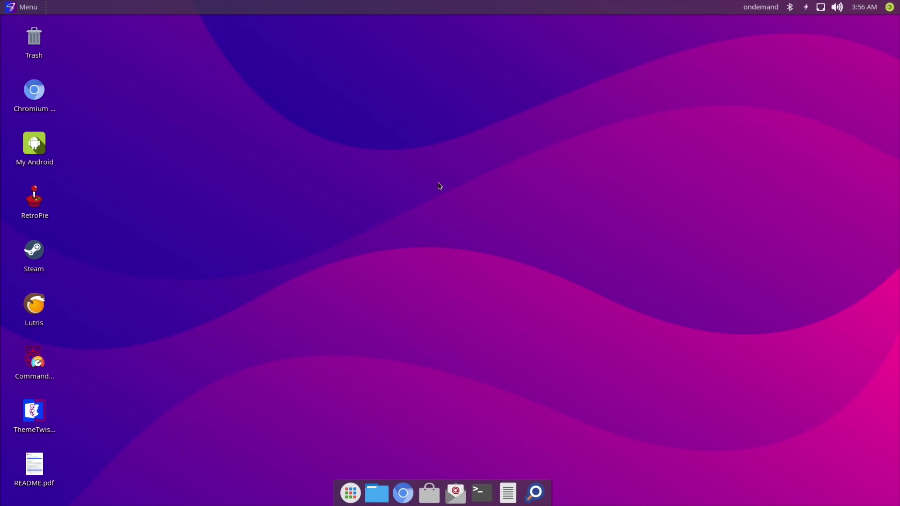
pyautogui.click(890, 8)
# Shut down Twister OS, select ubuntu2010 in PINN, and cycle More from Archival to Maintenance.
pyautogui.click(503, 221)
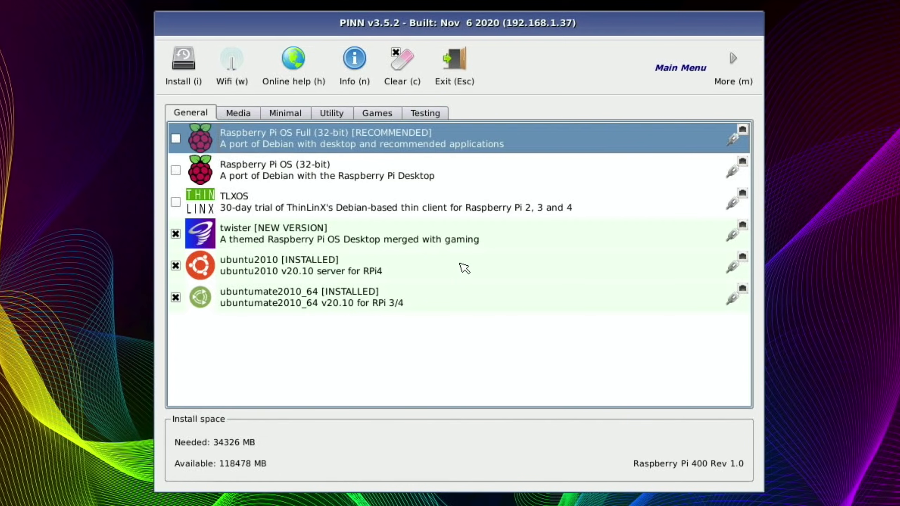
pyautogui.click(464, 269)
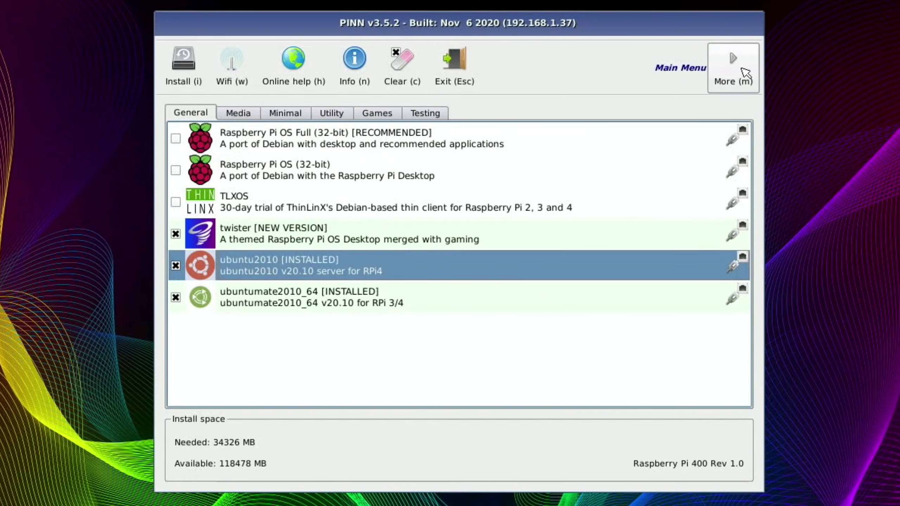
pyautogui.click(746, 74)
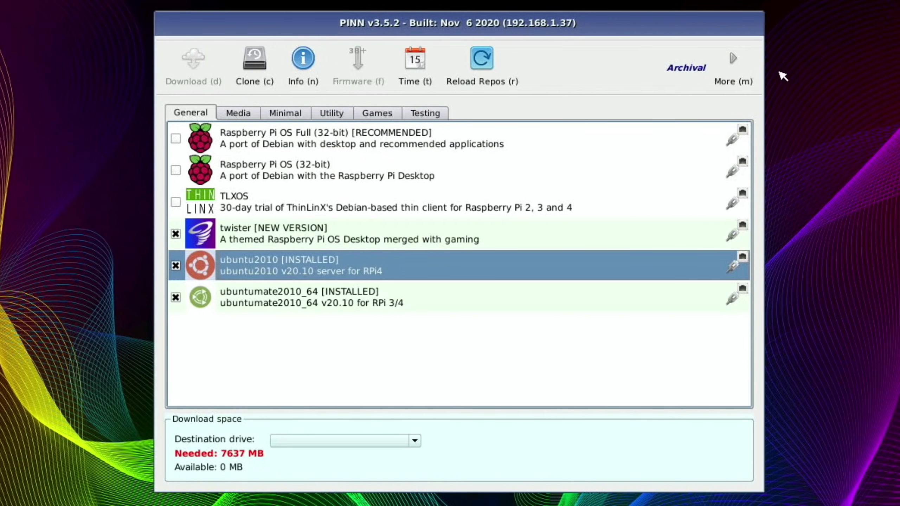
pyautogui.click(741, 71)
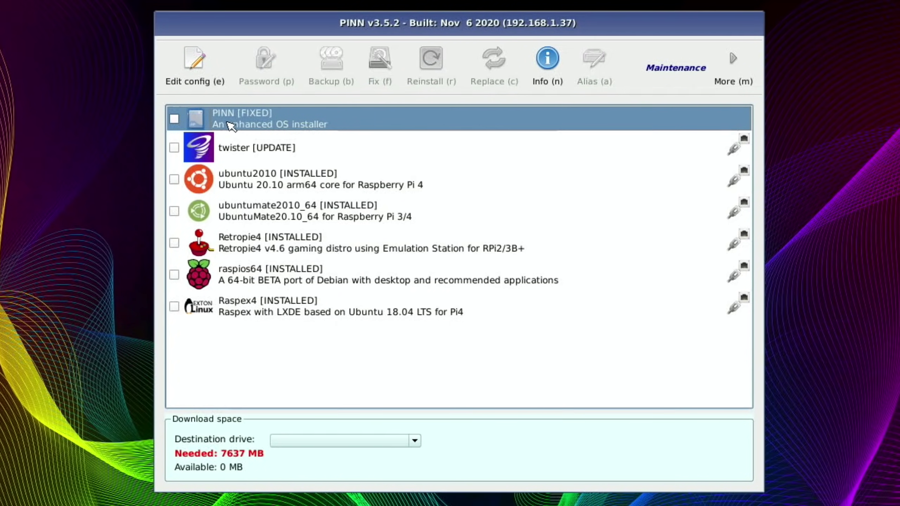
# Open PINN's config.txt in the Config editor, showing gpu_mem=16 and the [pi4] section.
pyautogui.click(198, 62)
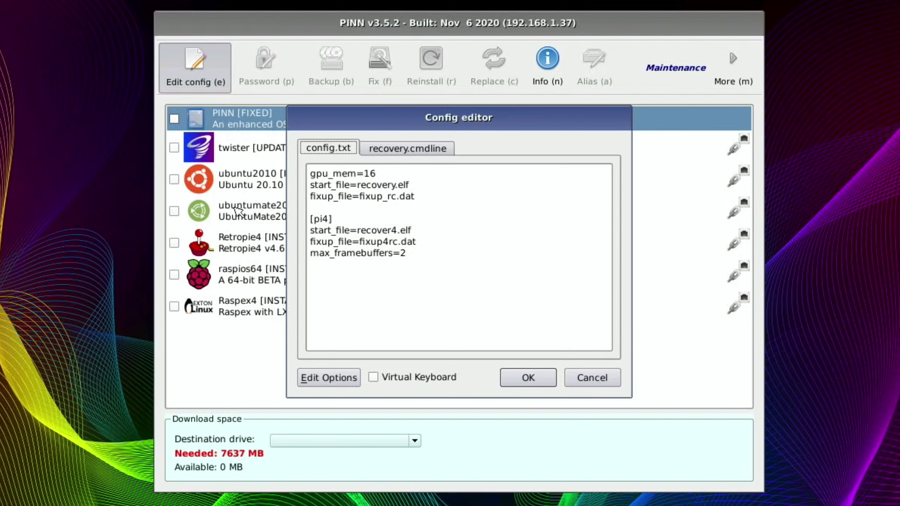
# Cancel the config editor unchanged, back to the list of five installed systems.
pyautogui.press('Escape')
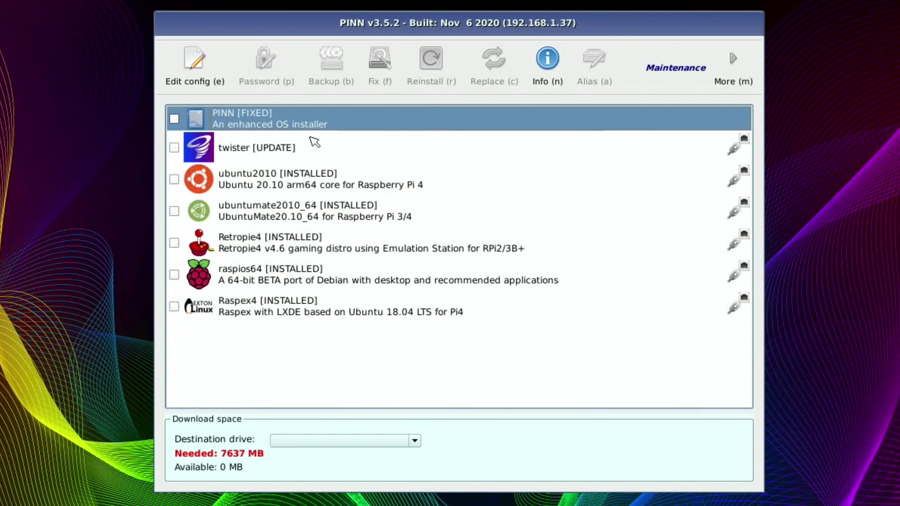
# Exit PINN to the boot menu and boot raspios64.
pyautogui.click(725, 59)
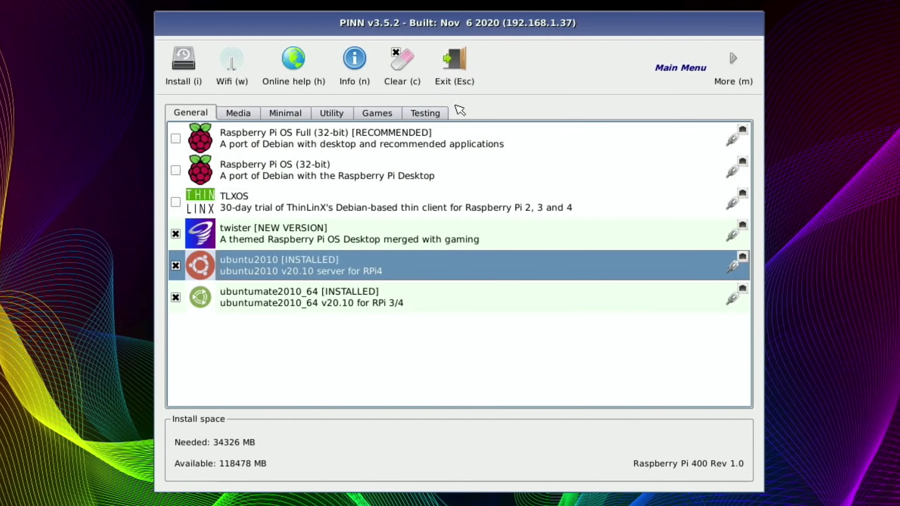
pyautogui.click(457, 79)
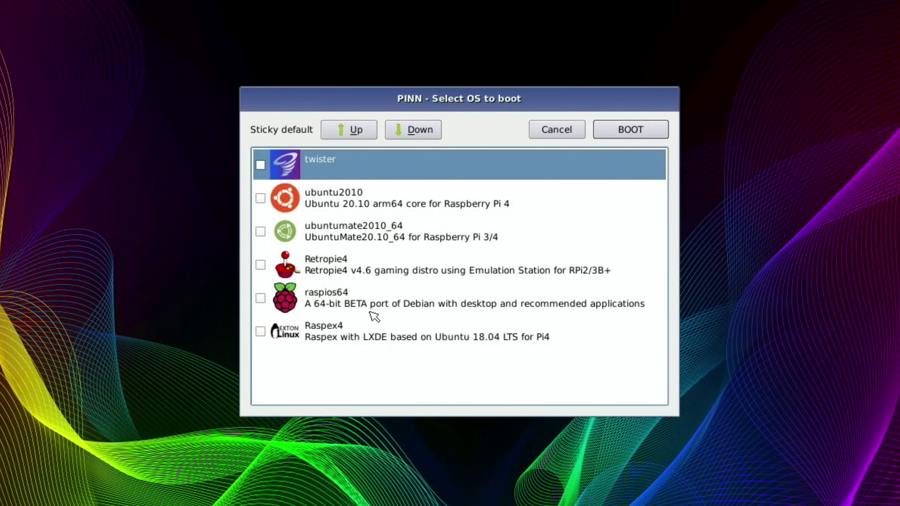
pyautogui.click(332, 309)
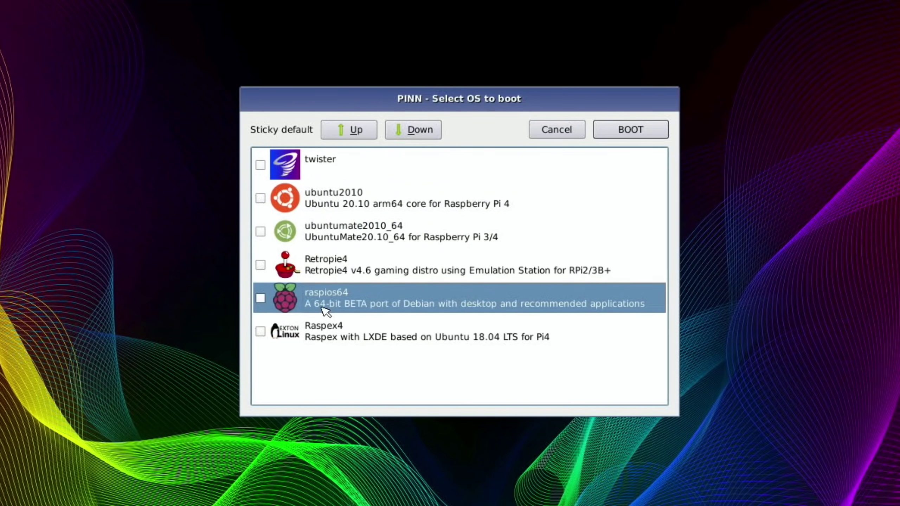
pyautogui.click(645, 134)
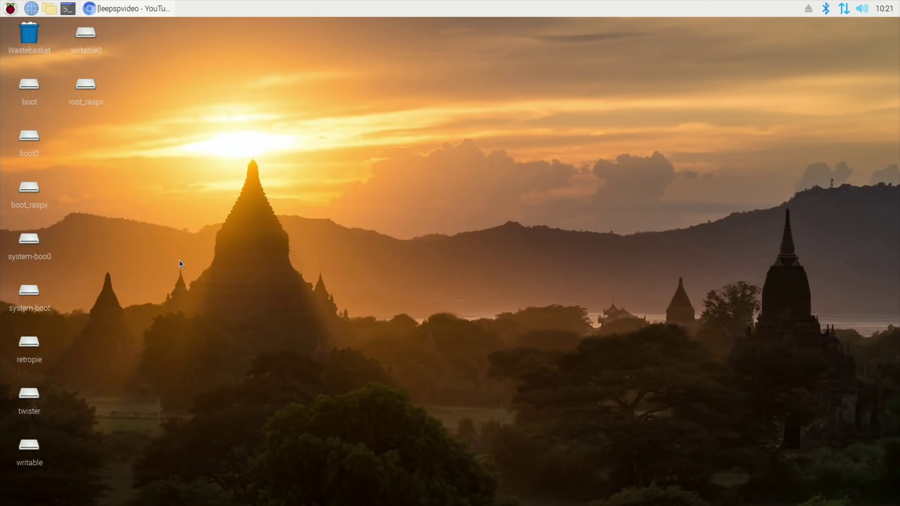
pyautogui.click(11, 12)
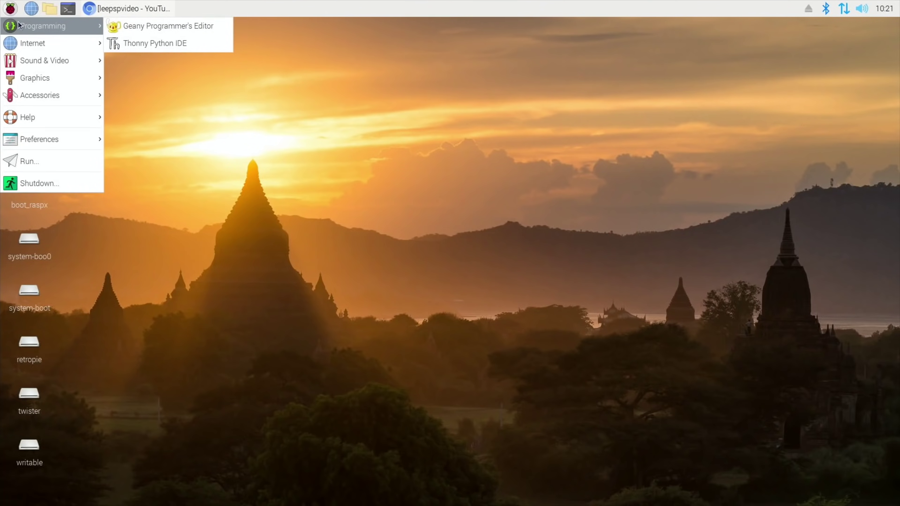
pyautogui.moveTo(29, 43)
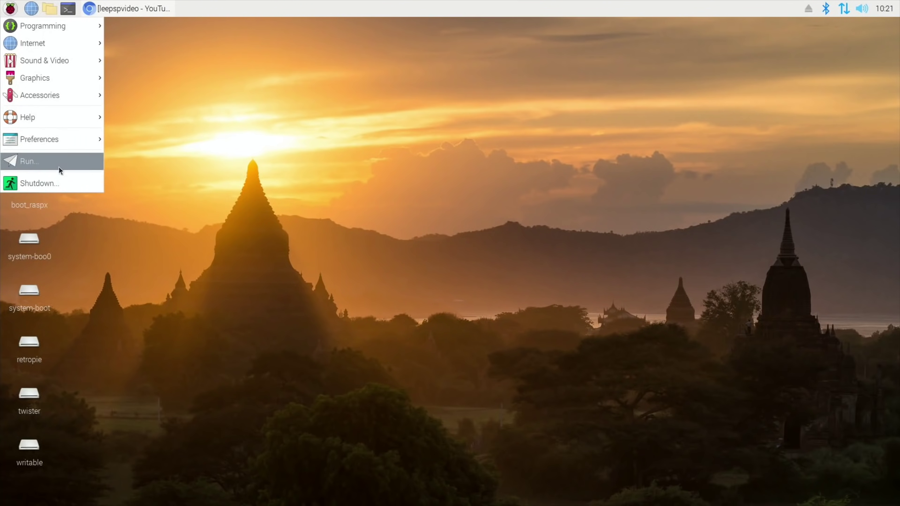
pyautogui.click(191, 106)
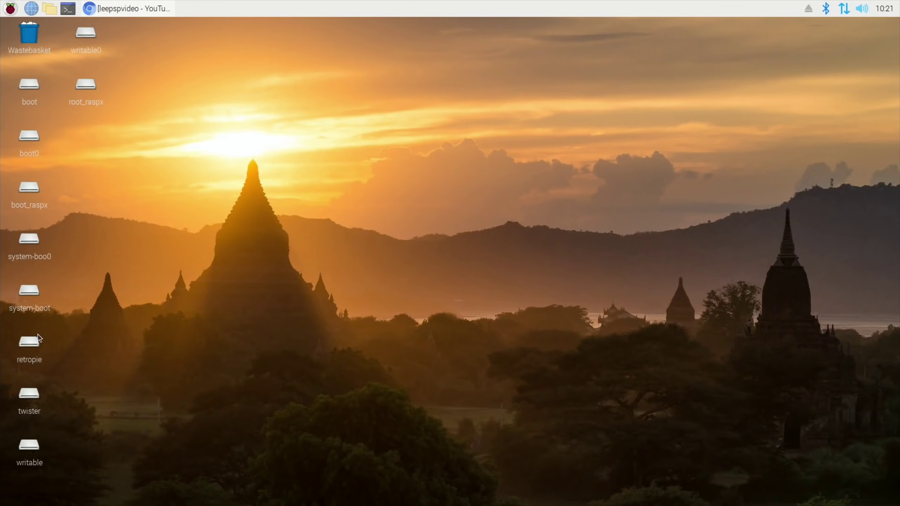
# Turn off External Disks in Desktop Preferences, then briefly check the File Manager.
pyautogui.rightClick(380, 176)
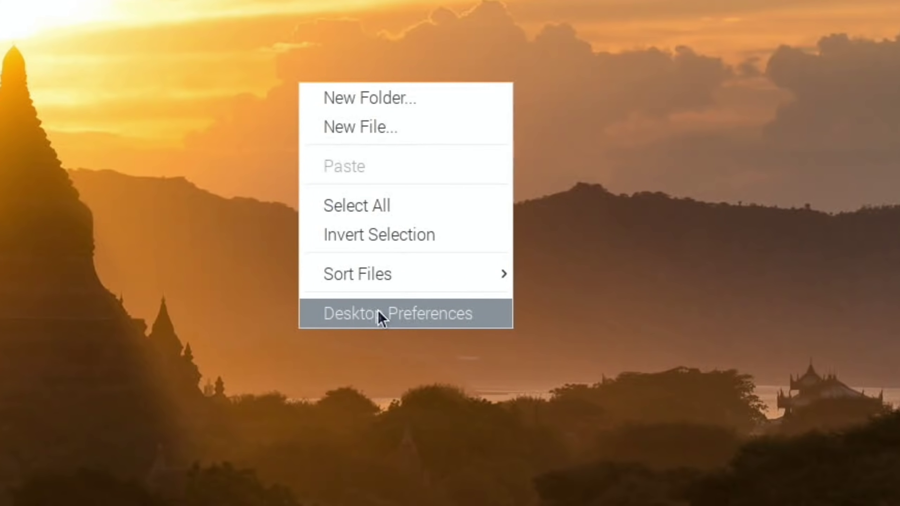
pyautogui.click(379, 313)
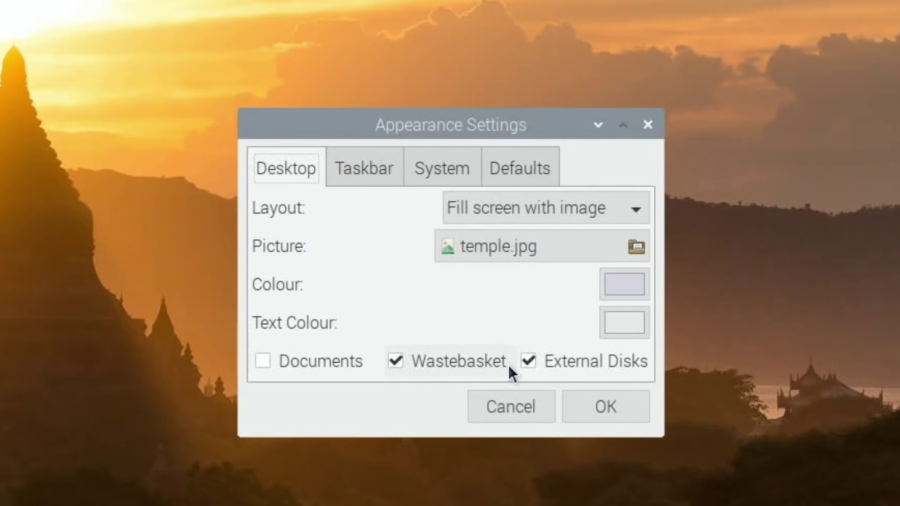
pyautogui.click(526, 361)
pyautogui.click(239, 231)
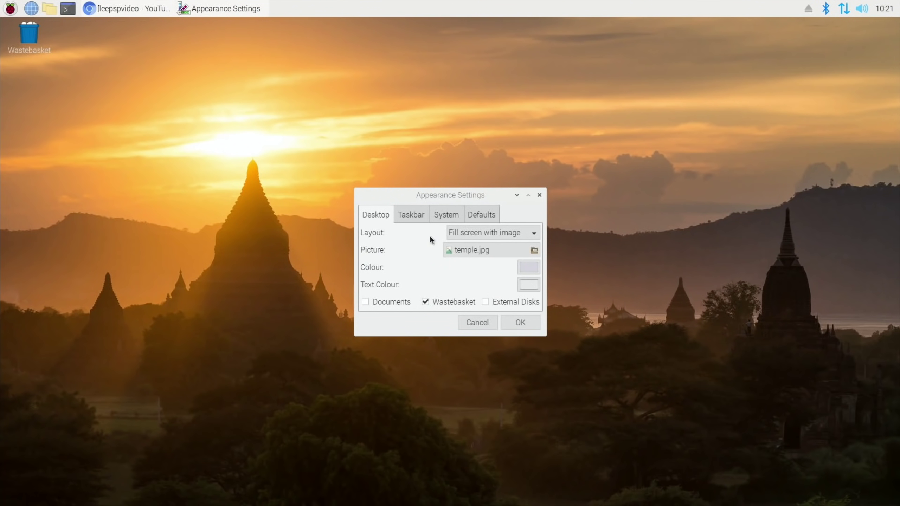
pyautogui.click(539, 195)
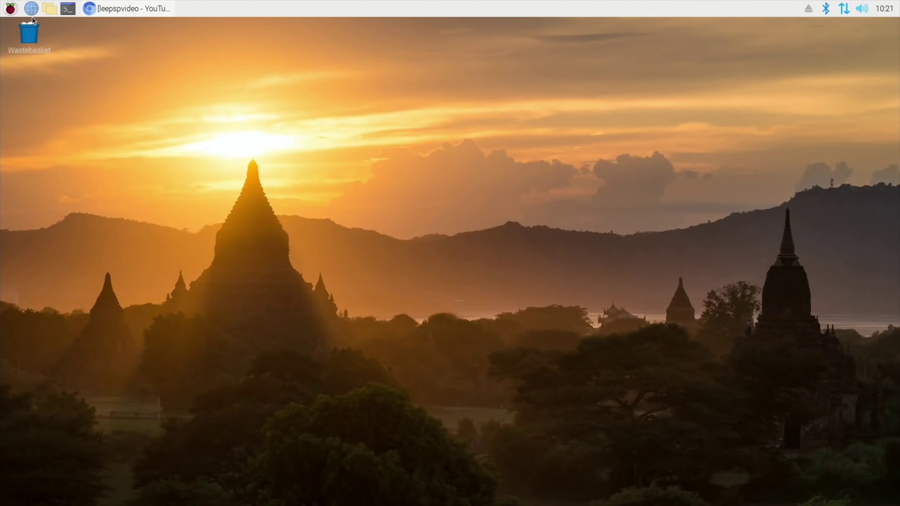
pyautogui.click(53, 13)
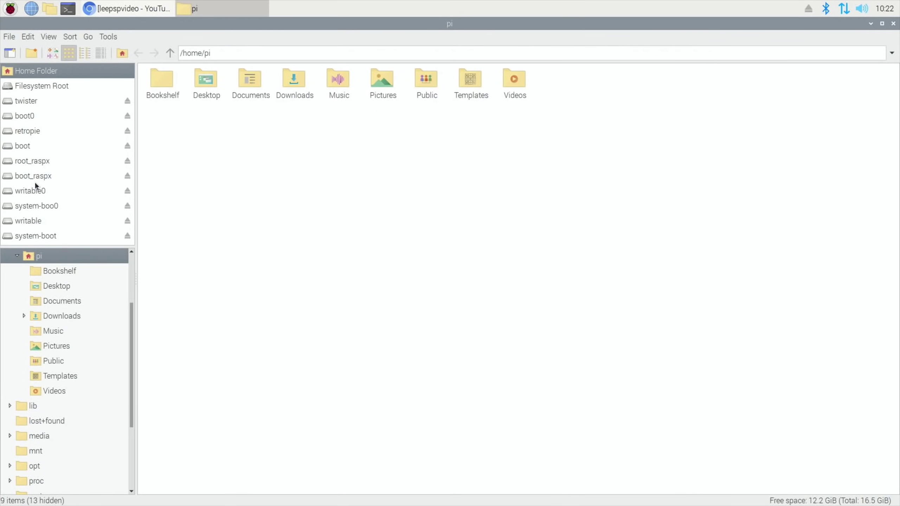
pyautogui.click(894, 24)
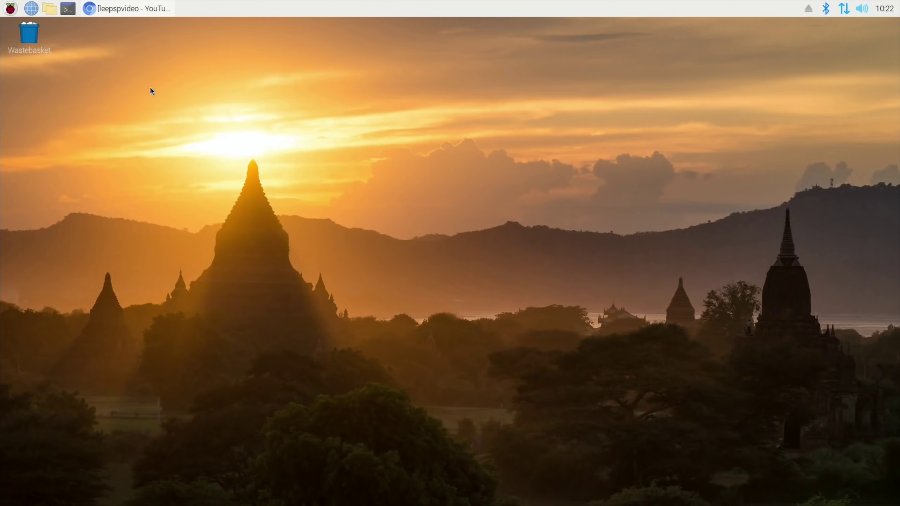
# Search the YouTube channel for 'pinn' and browse the results.
pyautogui.click(129, 13)
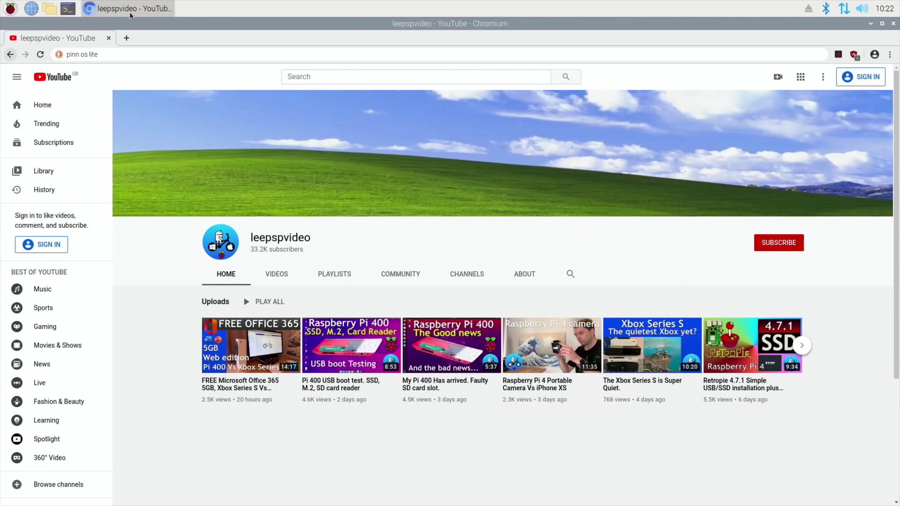
pyautogui.click(570, 273)
pyautogui.write('pinn')
pyautogui.press('Return')
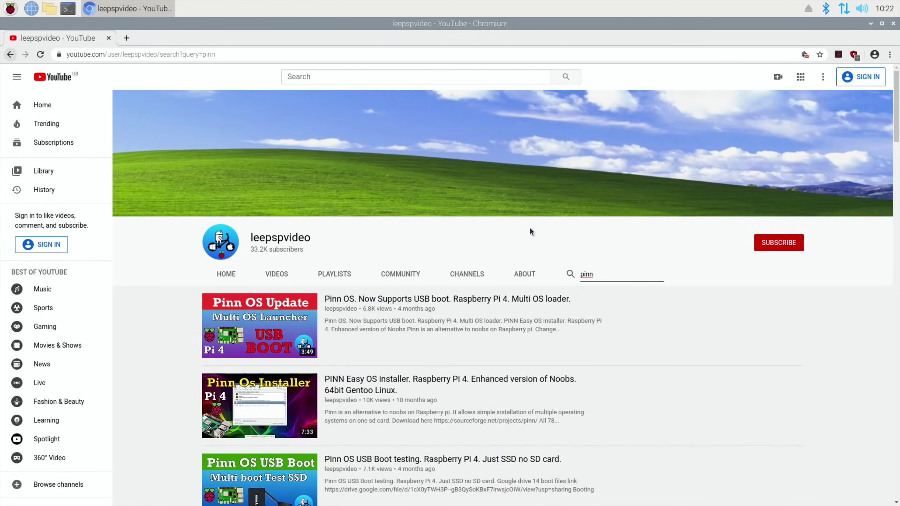
pyautogui.scroll(-2, 530, 226)
pyautogui.scroll(-5, 511, 255)
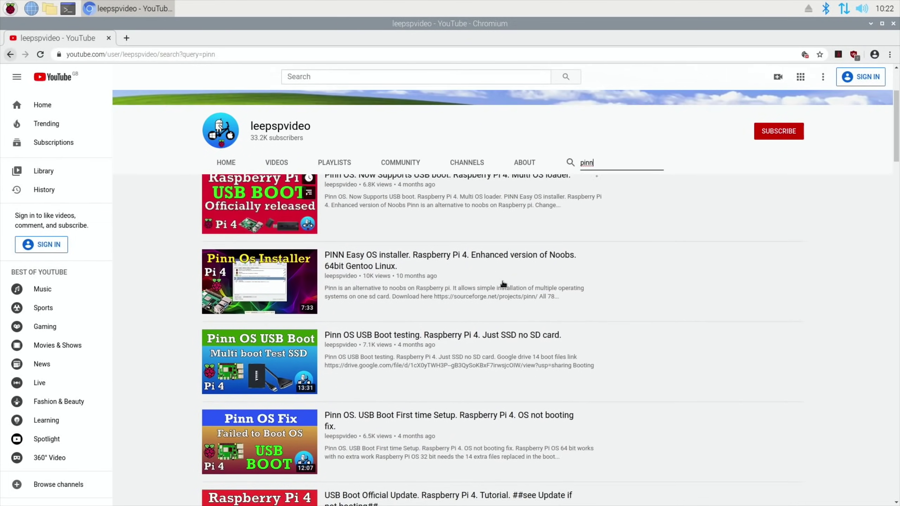
pyautogui.scroll(-4, 503, 300)
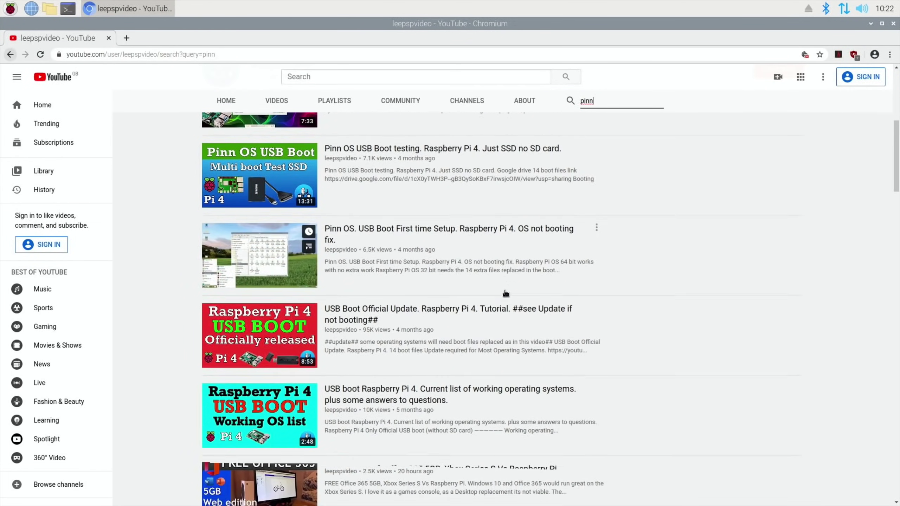
pyautogui.scroll(6, 440, 230)
pyautogui.scroll(3, 361, 86)
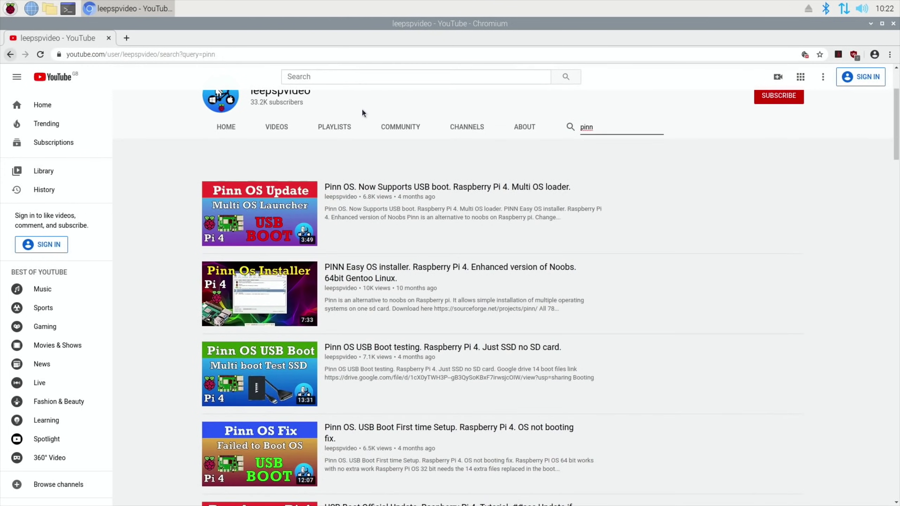
# Replace the channel search with 'berryboot' and look over the Berryboot videos.
pyautogui.press('BackSpace')
pyautogui.press('BackSpace')
pyautogui.press('BackSpace')
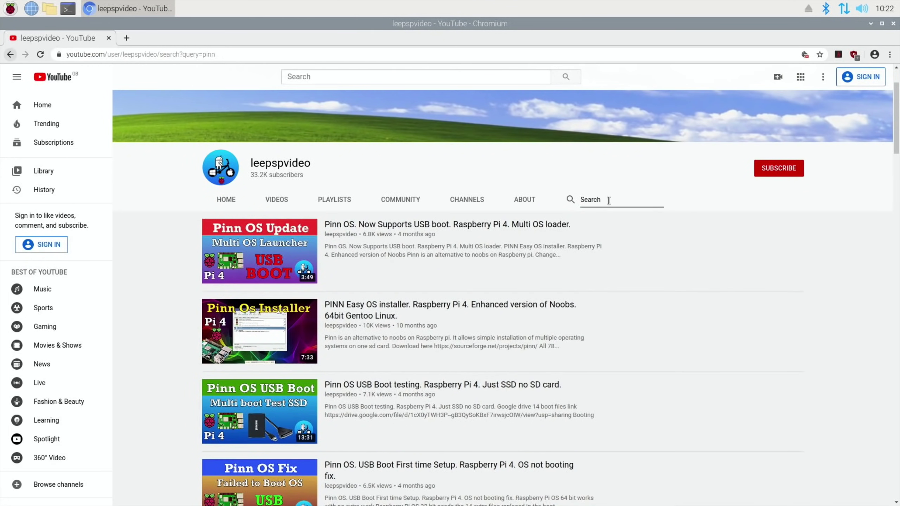
pyautogui.write('berryboot')
pyautogui.press('Return')
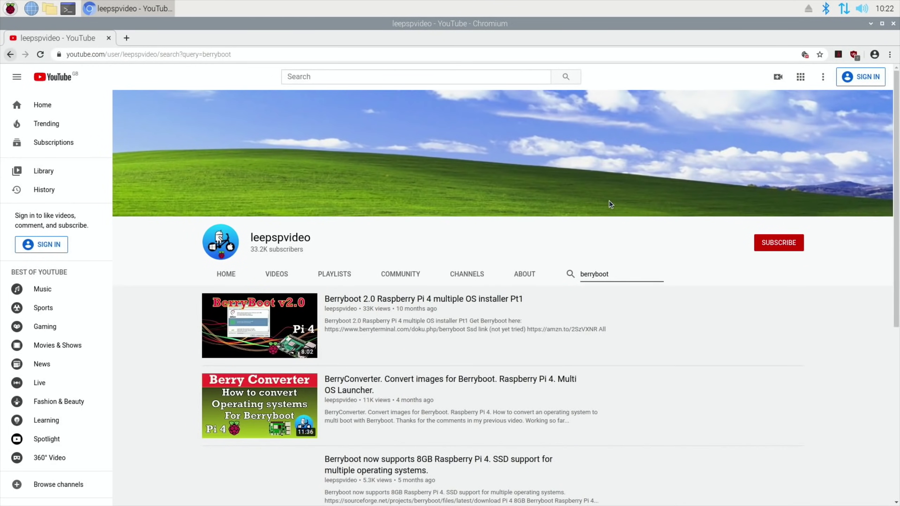
pyautogui.scroll(-5, 389, 353)
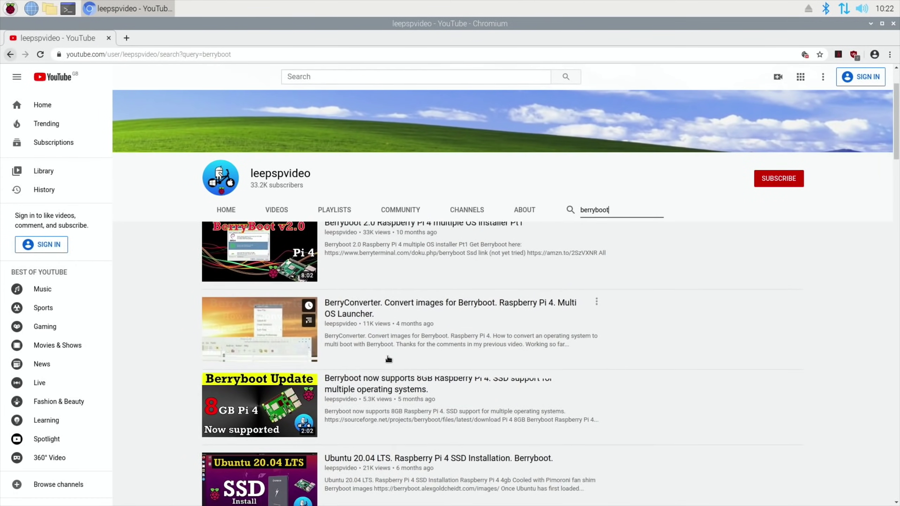
pyautogui.scroll(-2, 389, 353)
pyautogui.scroll(7, 388, 315)
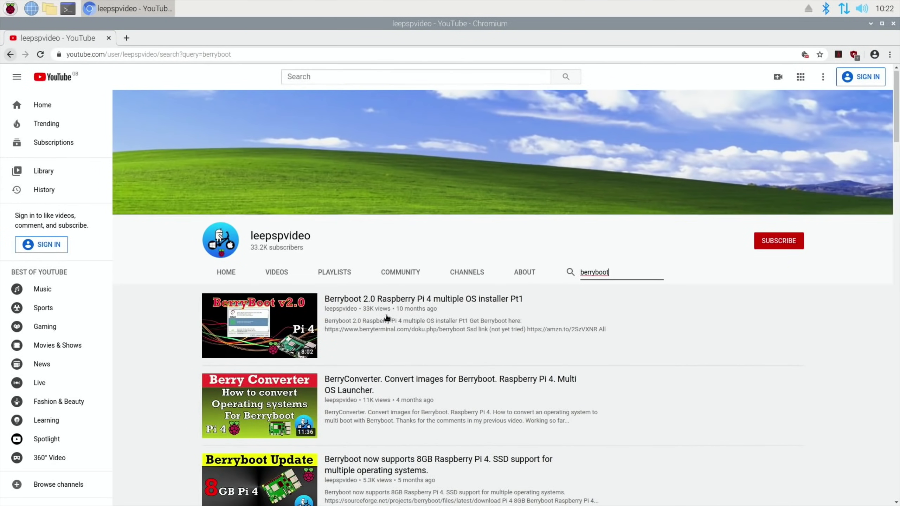